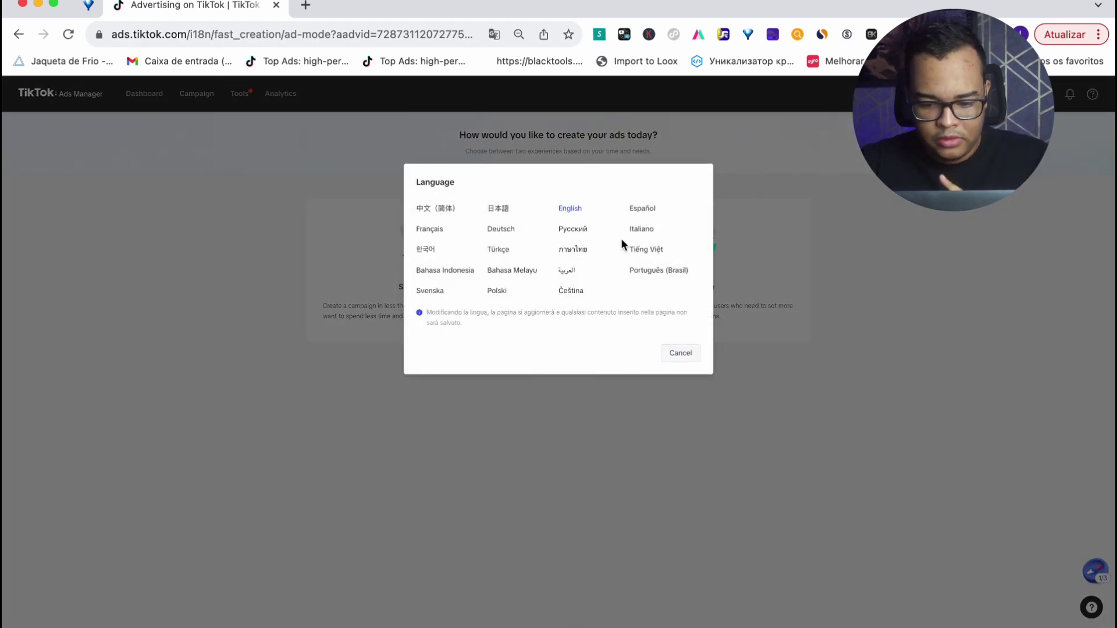
Switch the Ads Manager language to Português (Brasil) and translate the ad creation page into Portuguese.
{"action": "left_click", "coordinate": [660, 272]}
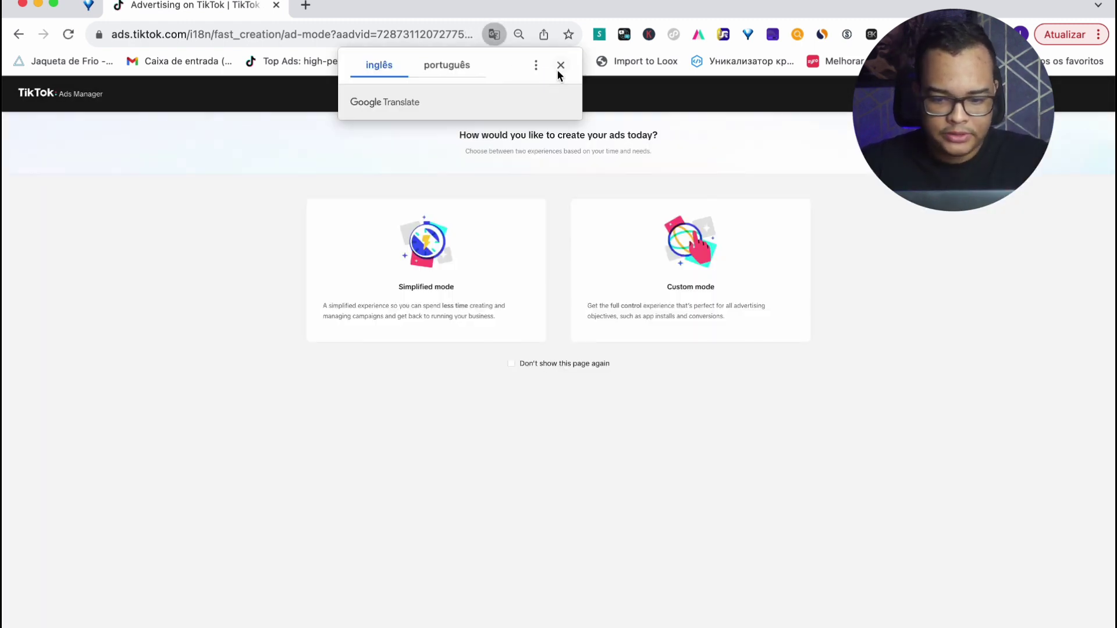
{"action": "left_click", "coordinate": [559, 63]}
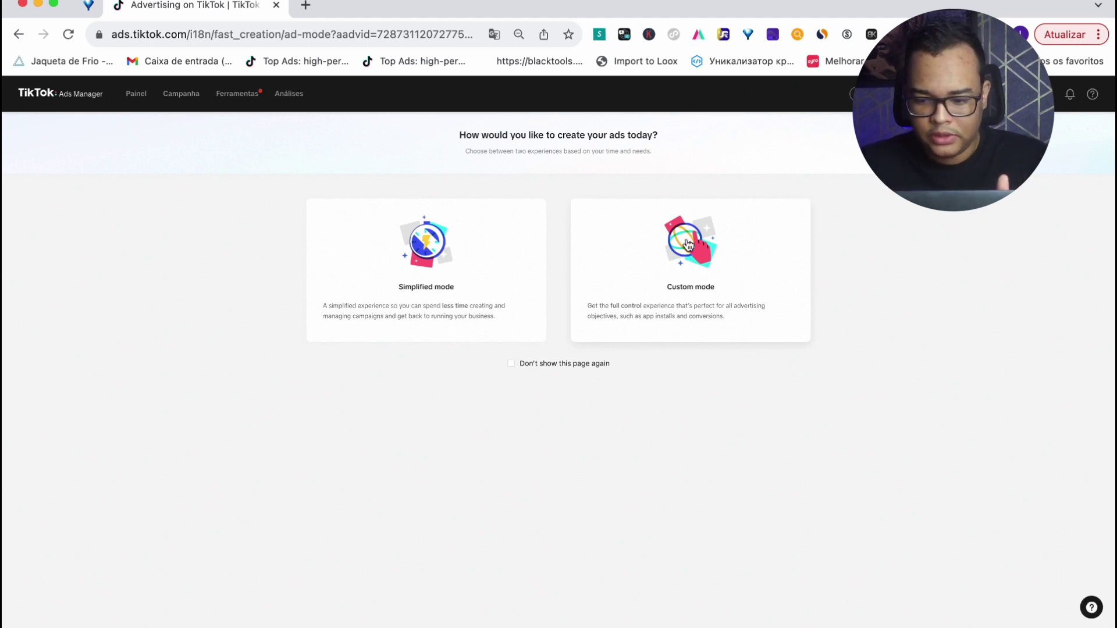
{"action": "left_click", "coordinate": [494, 35]}
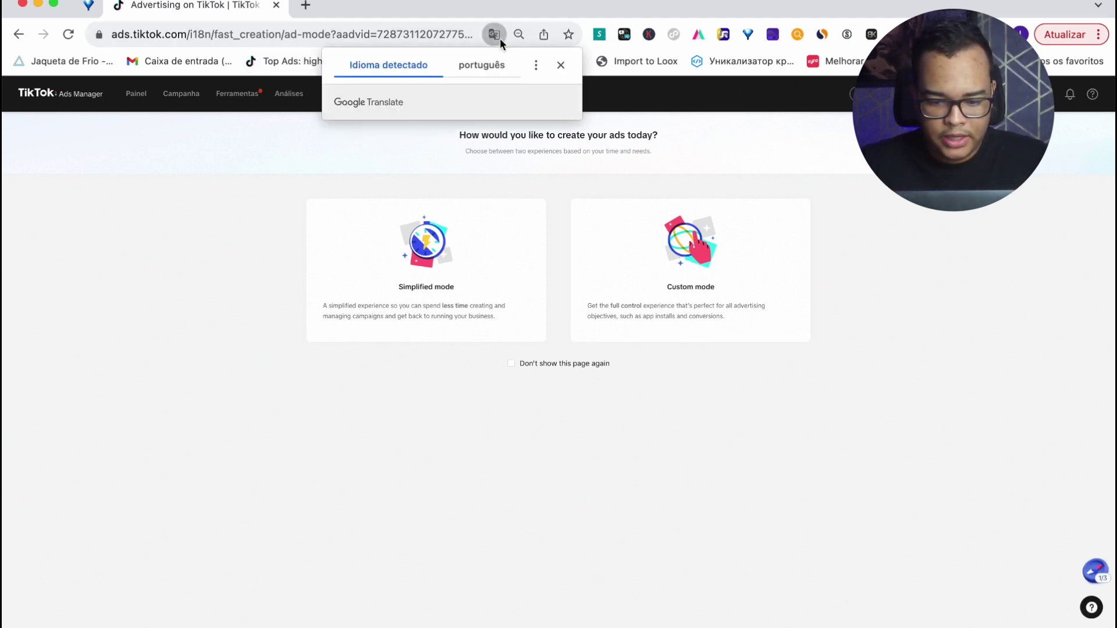
{"action": "left_click", "coordinate": [485, 67]}
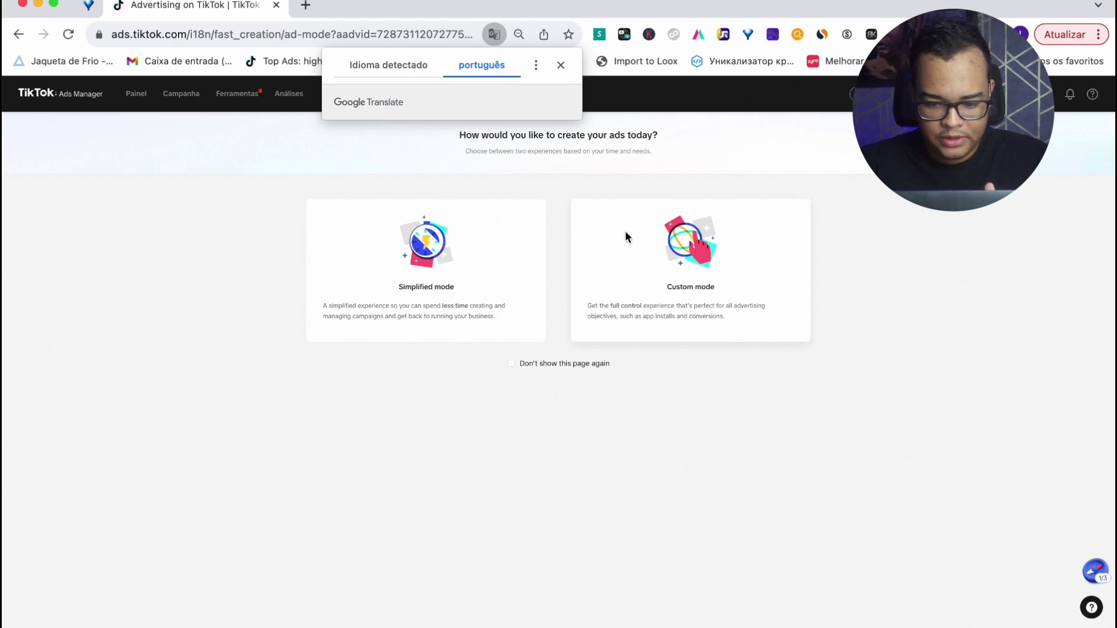
Start a campaign in custom mode and choose Conversões no website as its advertising objective.
{"action": "left_click", "coordinate": [689, 270]}
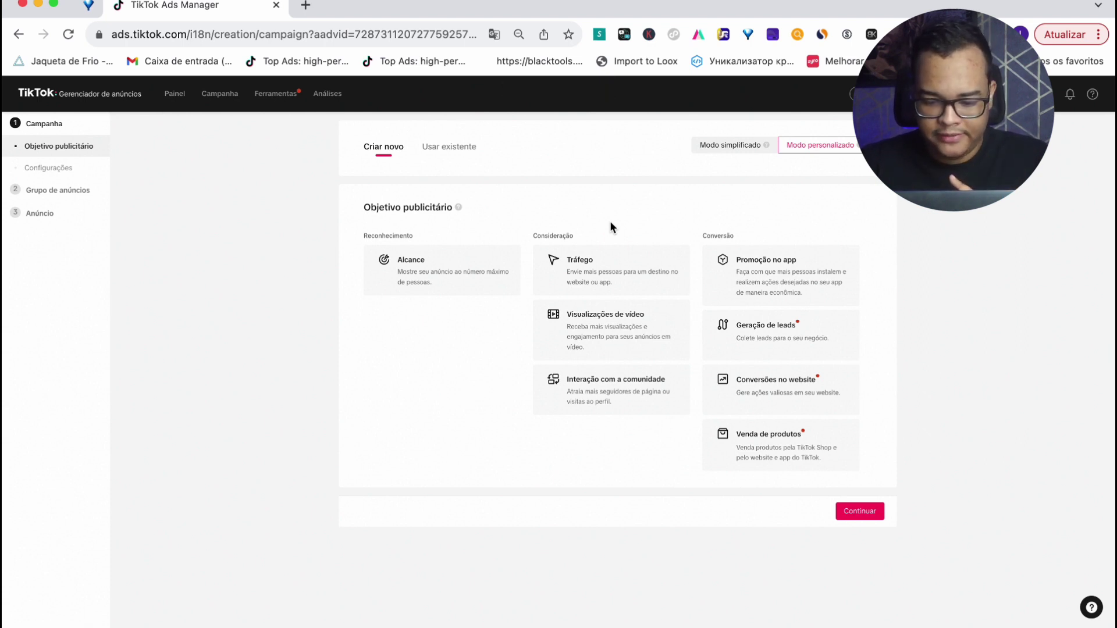
{"action": "mouse_move", "coordinate": [780, 387]}
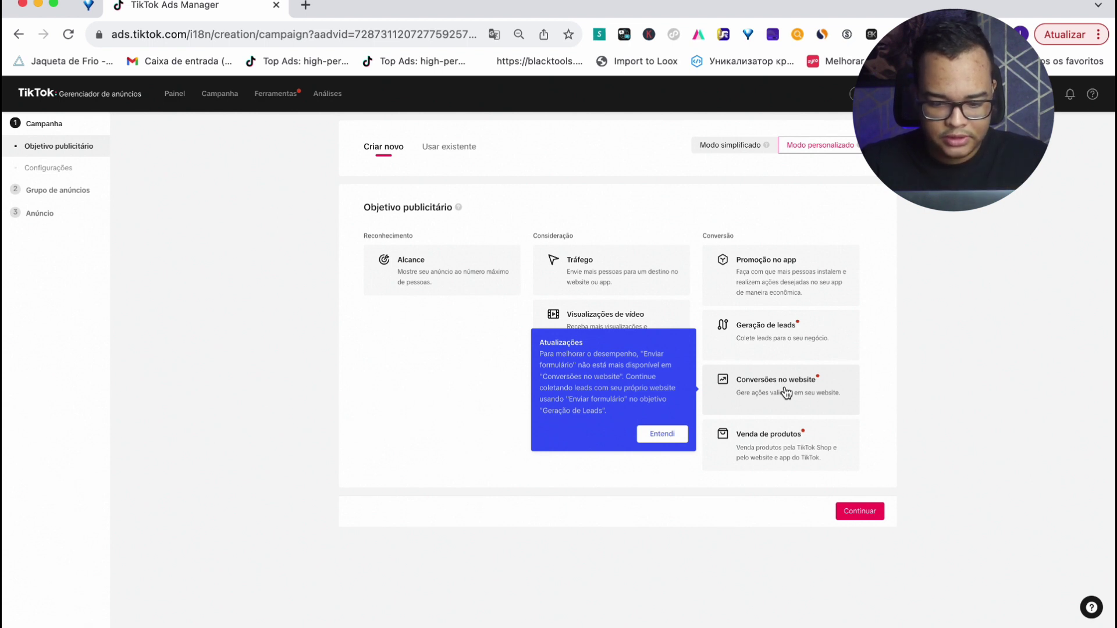
{"action": "left_click", "coordinate": [786, 393]}
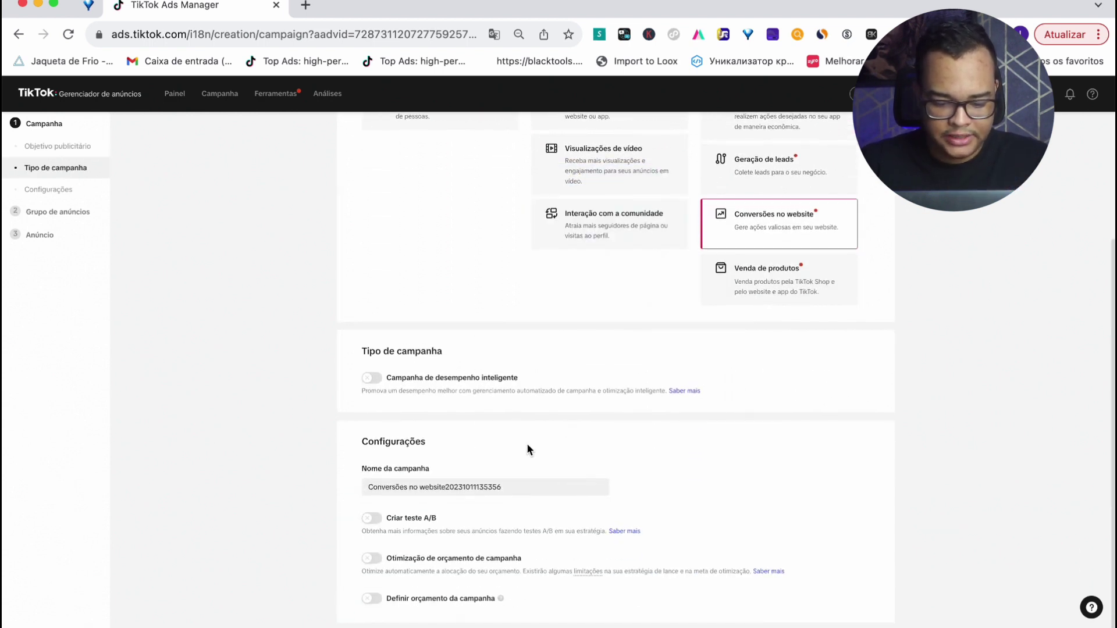
Name the campaign "CAMPANHA 01" and continue to the ad group settings.
{"action": "triple_click", "coordinate": [466, 488]}
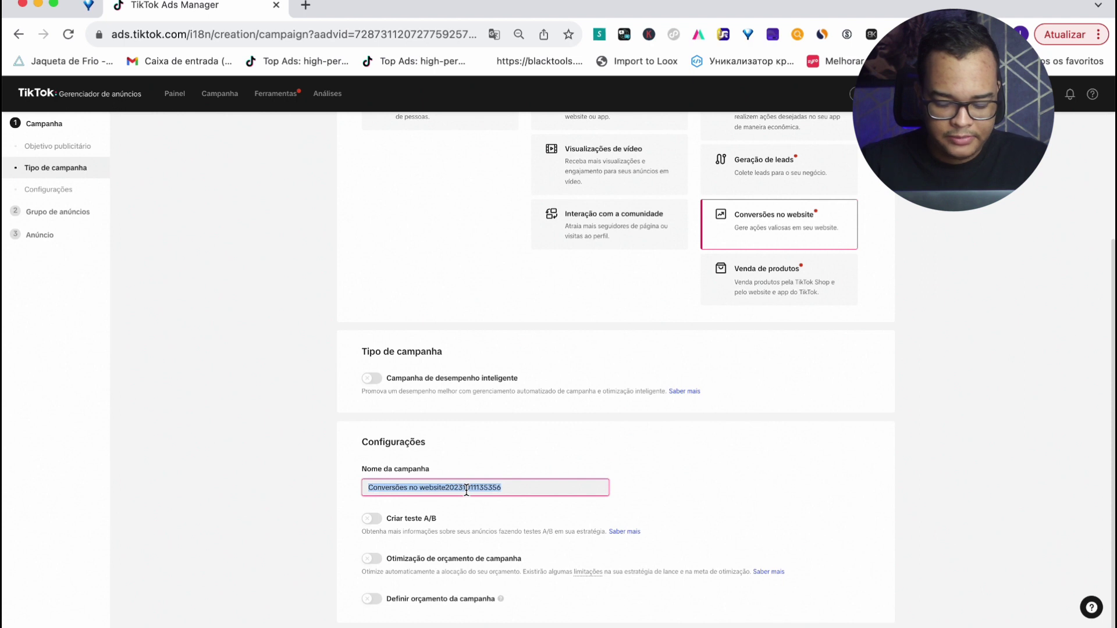
{"action": "type", "text": "CAMPANH"}
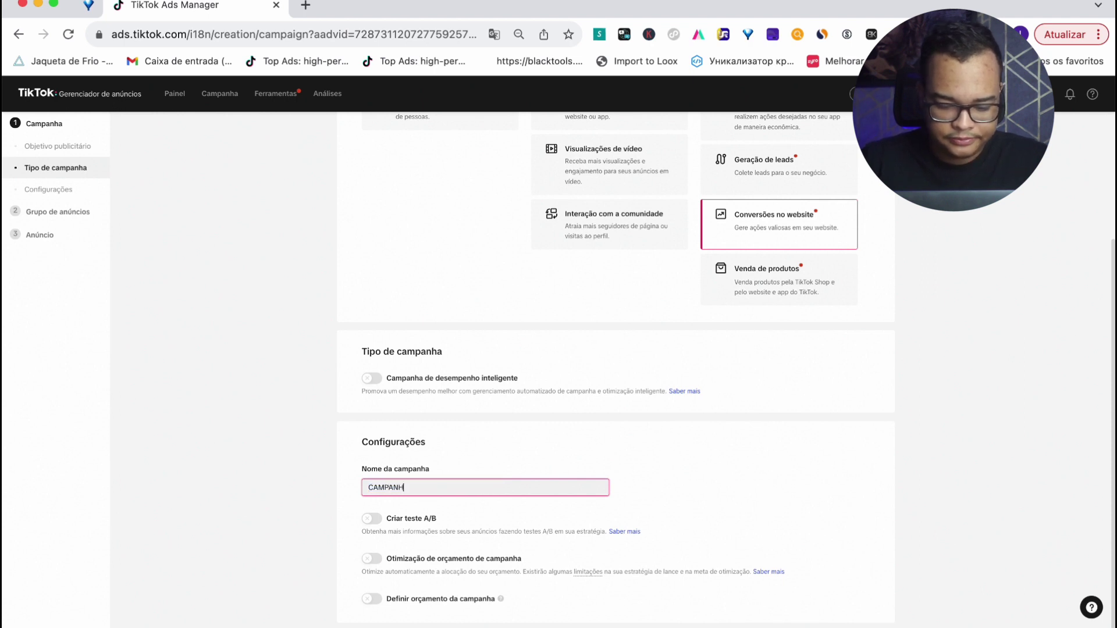
{"action": "type", "text": "A 01"}
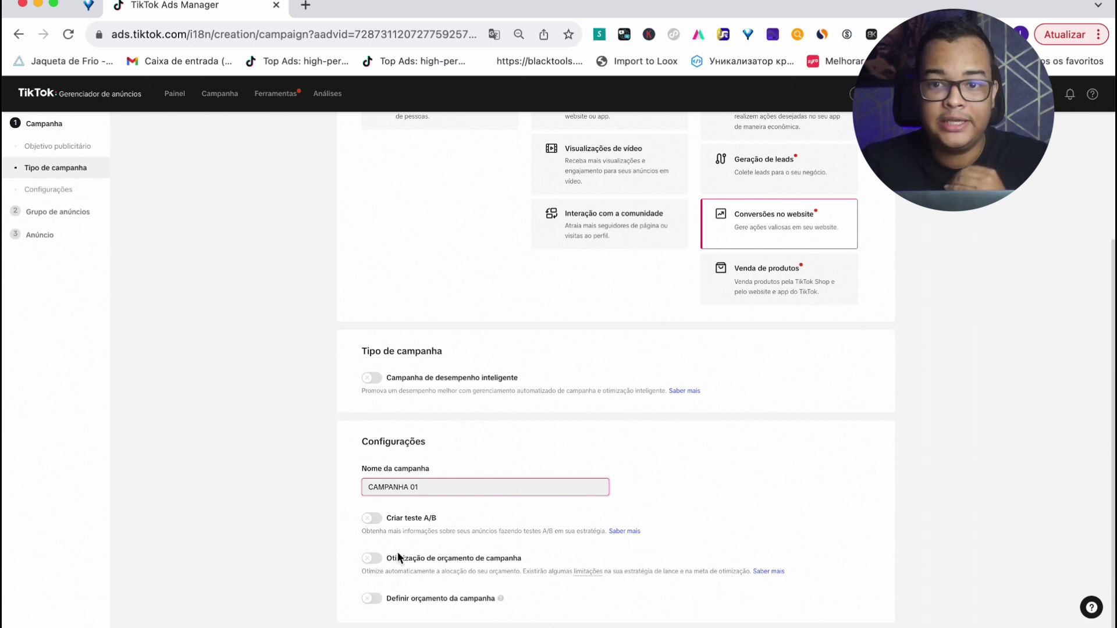
{"action": "left_click", "coordinate": [846, 610]}
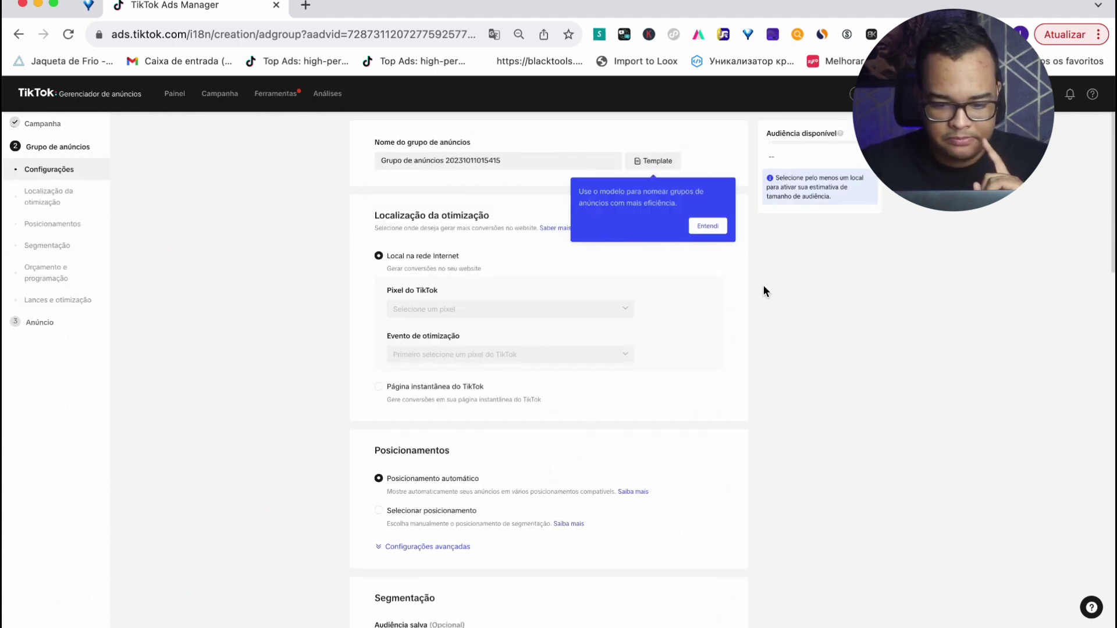
Set the optimization location to Página instantânea do TikTok and limit manual placements to TikTok, excluding Pacote de apps globais and Pangle.
{"action": "left_click", "coordinate": [708, 226]}
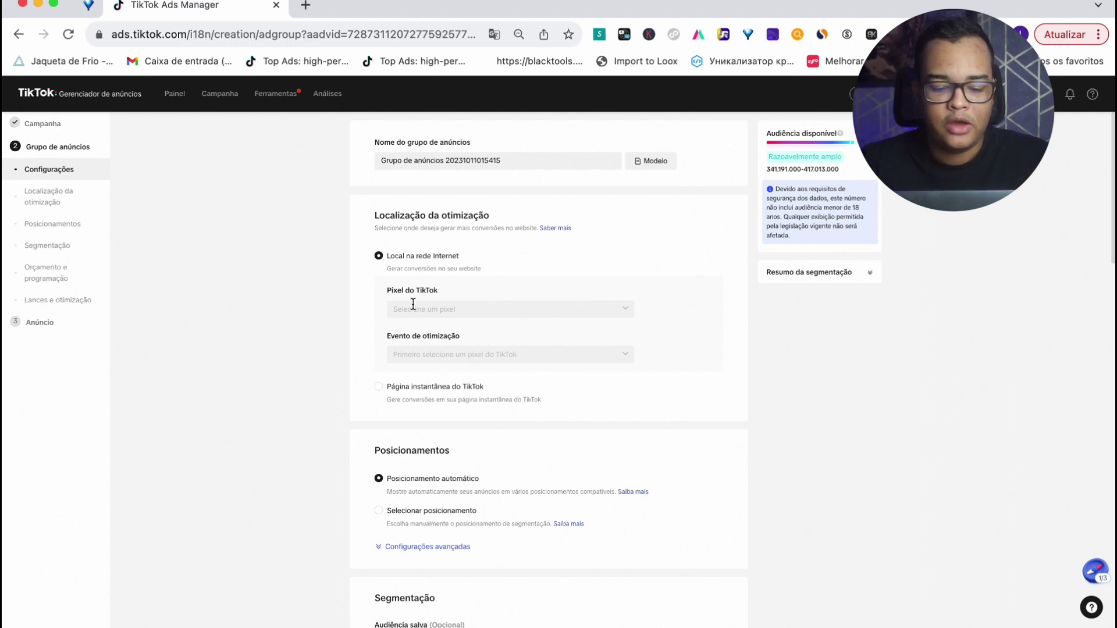
{"action": "left_click", "coordinate": [379, 387]}
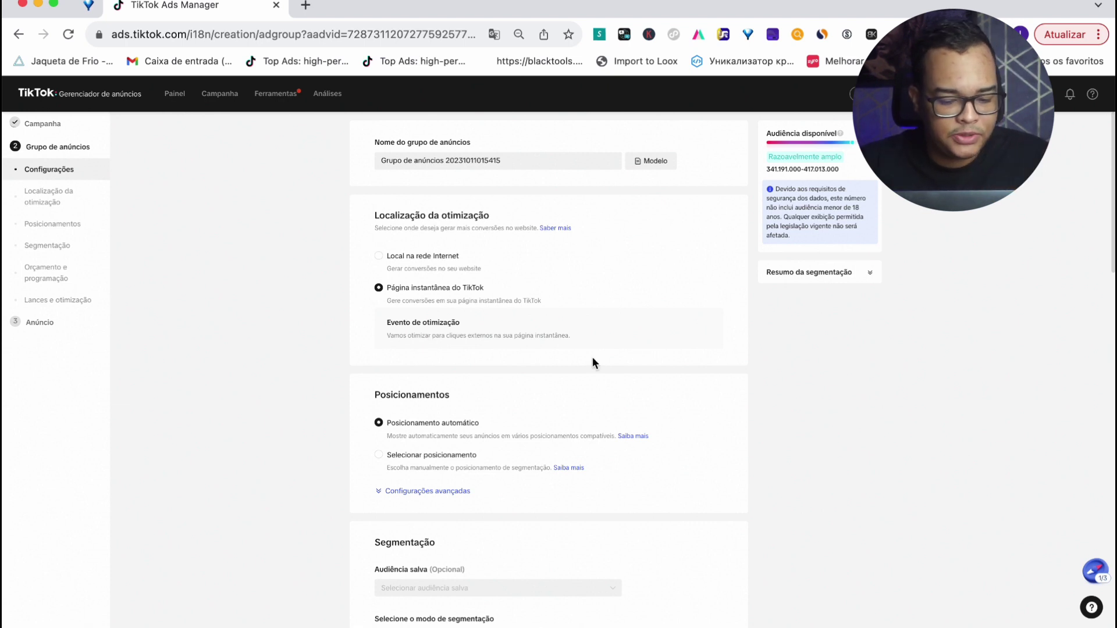
{"action": "scroll", "coordinate": [592, 358], "scroll_direction": "down", "scroll_amount": 5}
{"action": "left_click", "coordinate": [379, 251]}
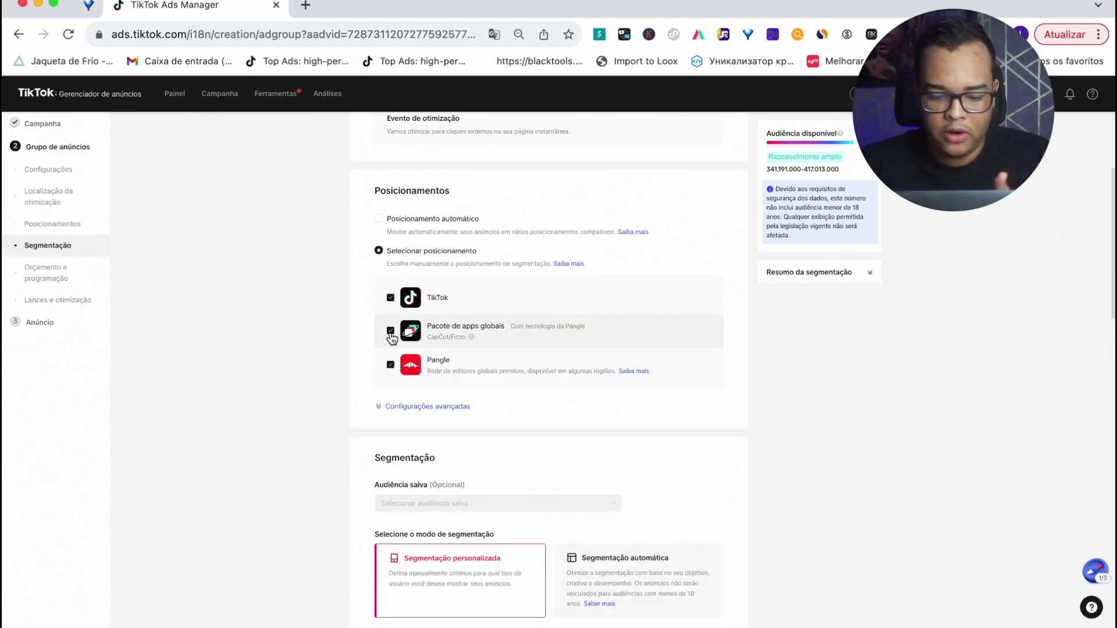
{"action": "left_click", "coordinate": [391, 334]}
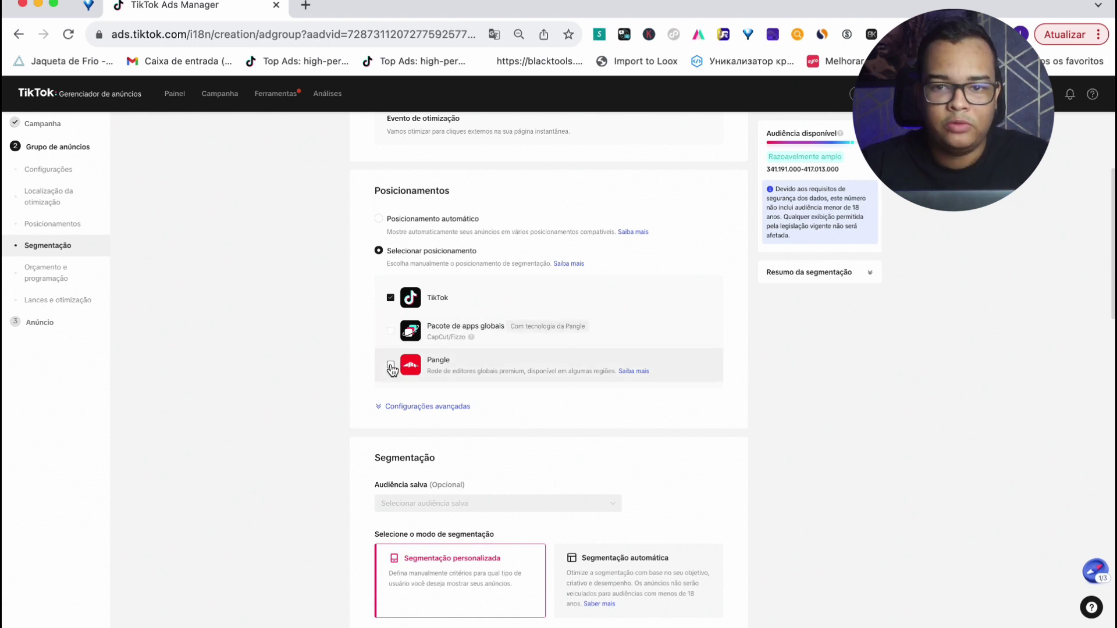
{"action": "left_click", "coordinate": [391, 365]}
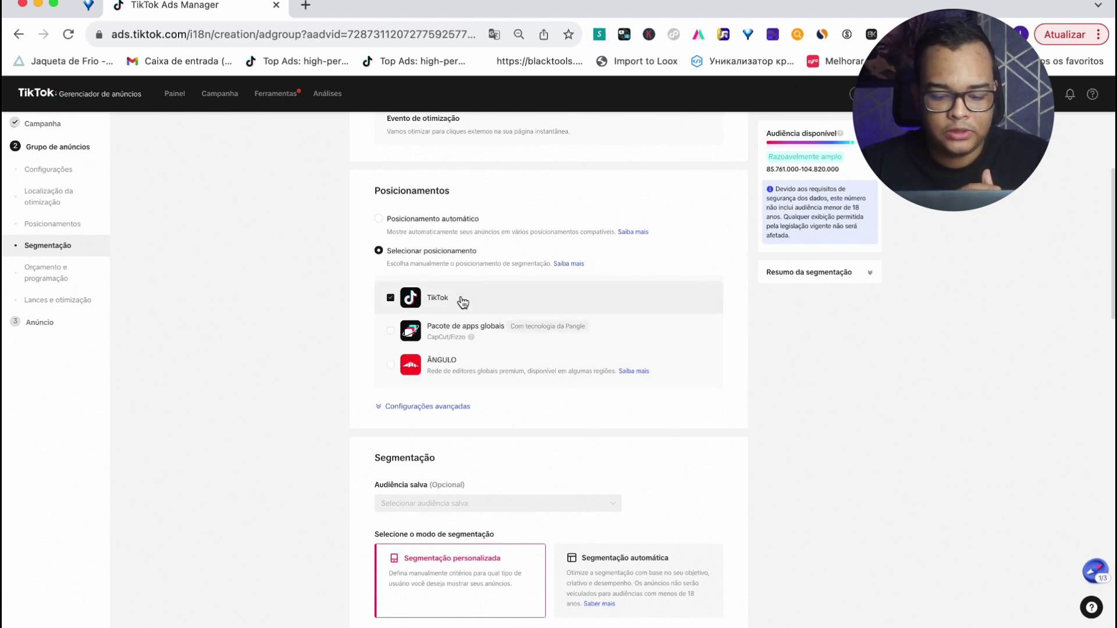
Target the age ranges 18-24, 25-34, 35-44, 45-54 and 55+ and the Poder de compra alto spending power.
{"action": "scroll", "coordinate": [459, 299], "scroll_direction": "down", "scroll_amount": 3}
{"action": "scroll", "coordinate": [473, 306], "scroll_direction": "down", "scroll_amount": 3}
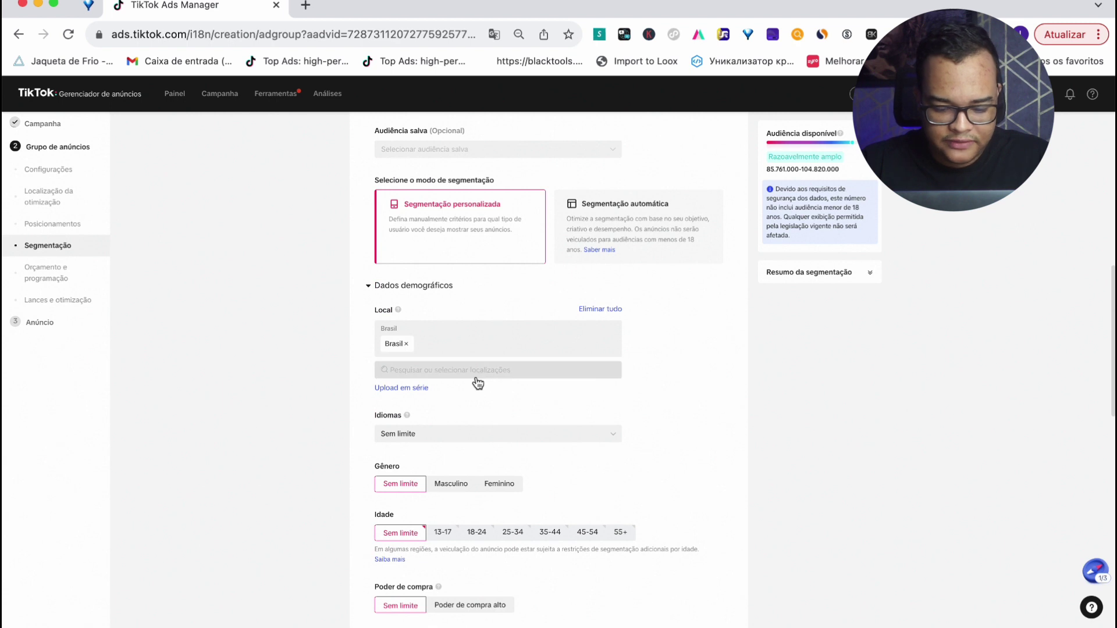
{"action": "scroll", "coordinate": [469, 443], "scroll_direction": "down", "scroll_amount": 2}
{"action": "left_click", "coordinate": [483, 464]}
{"action": "left_click", "coordinate": [515, 460]}
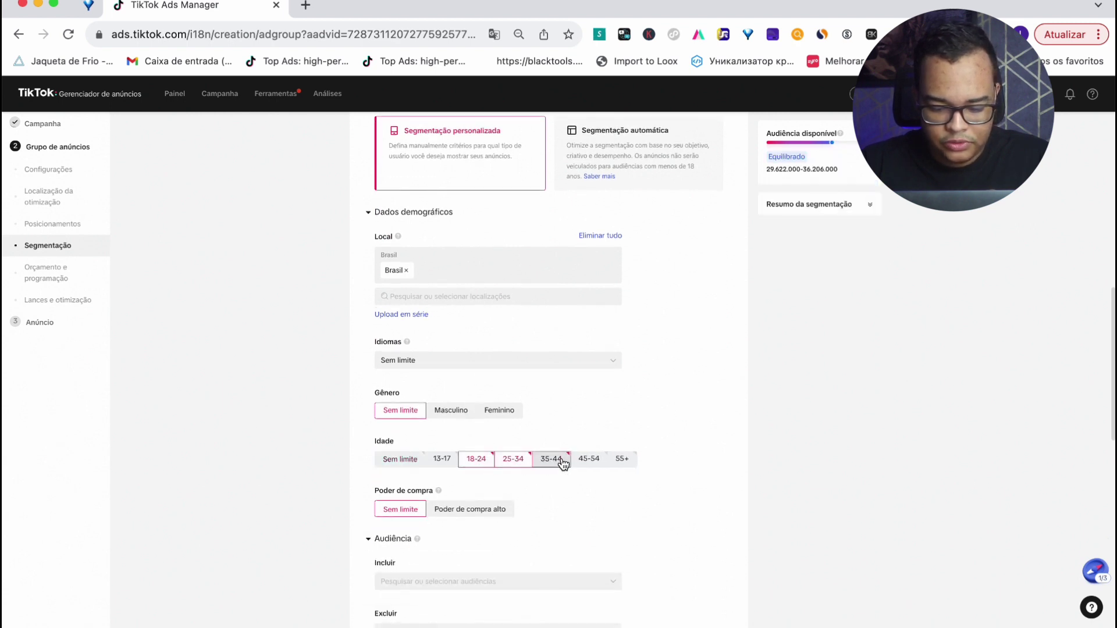
{"action": "left_click", "coordinate": [551, 460]}
{"action": "left_click", "coordinate": [588, 459]}
{"action": "left_click", "coordinate": [623, 460]}
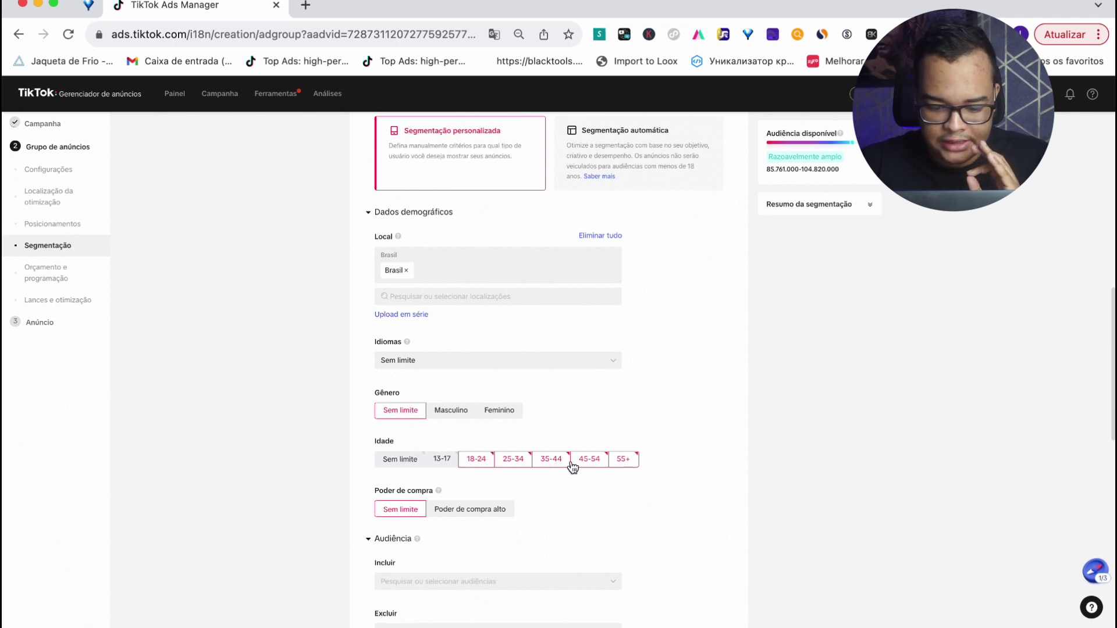
{"action": "left_click", "coordinate": [488, 515]}
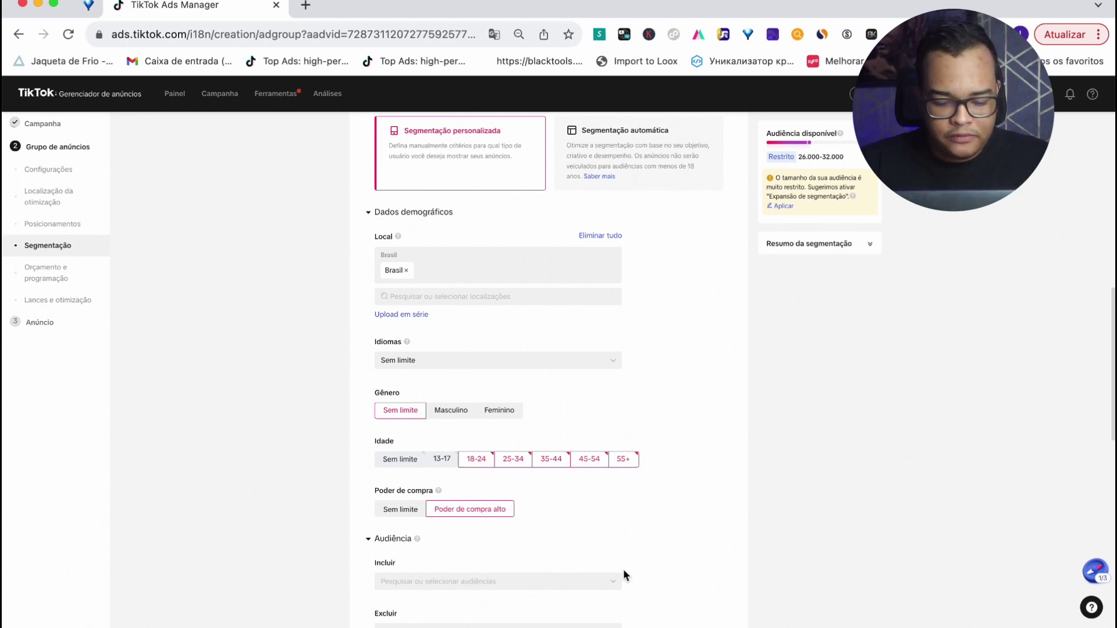
Restrict the device targeting to the Wi-Fi, 4G and 5G connection types.
{"action": "scroll", "coordinate": [623, 575], "scroll_direction": "down", "scroll_amount": 5}
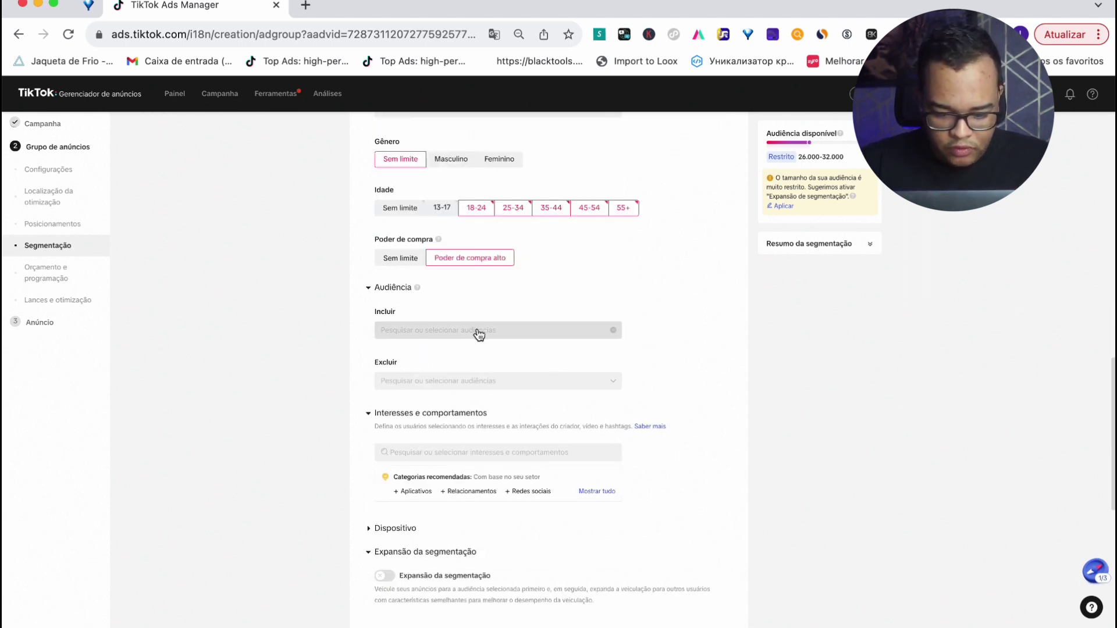
{"action": "scroll", "coordinate": [477, 333], "scroll_direction": "down", "scroll_amount": 3}
{"action": "left_click", "coordinate": [406, 376]}
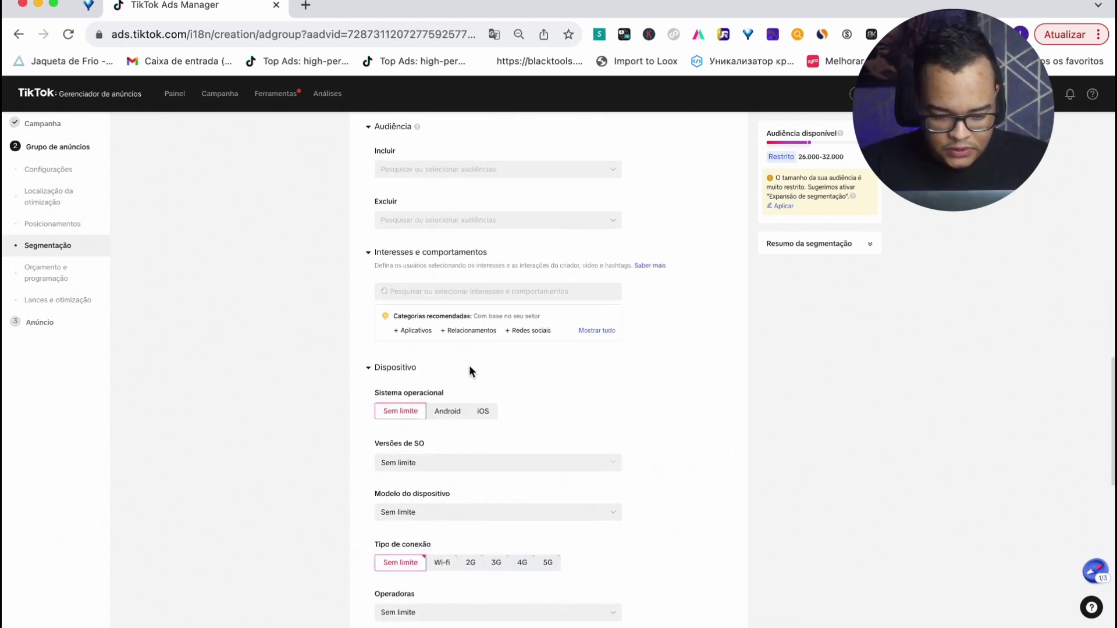
{"action": "scroll", "coordinate": [469, 365], "scroll_direction": "down", "scroll_amount": 2}
{"action": "left_click", "coordinate": [439, 481]}
{"action": "left_click", "coordinate": [519, 480]}
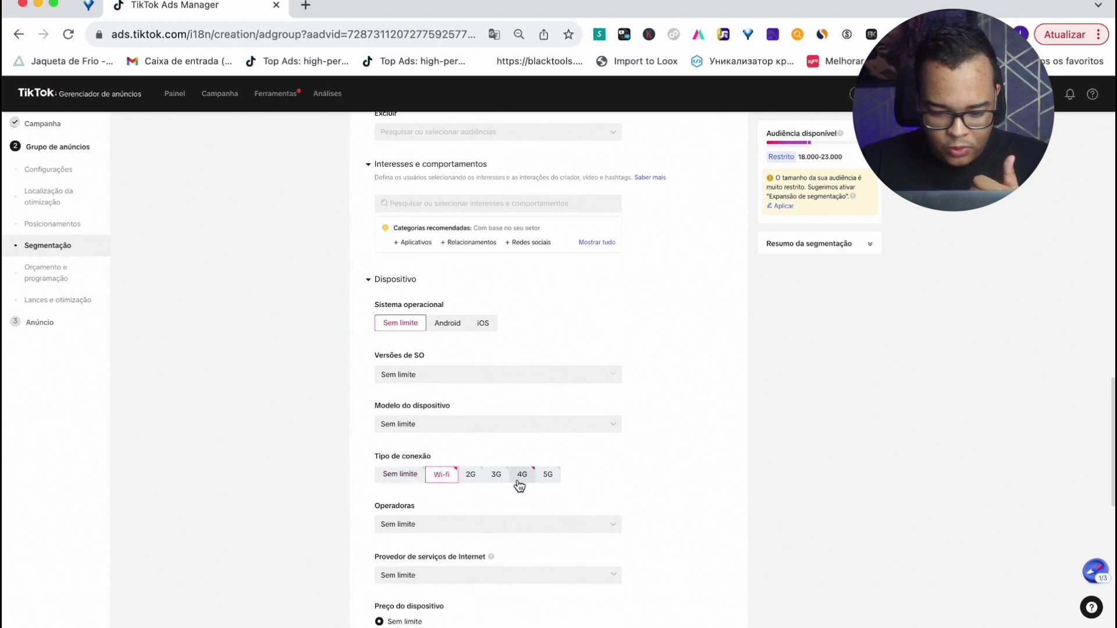
{"action": "left_click", "coordinate": [547, 477]}
Set the ad group's daily budget to 20 reais.
{"action": "scroll", "coordinate": [673, 406], "scroll_direction": "down", "scroll_amount": 5}
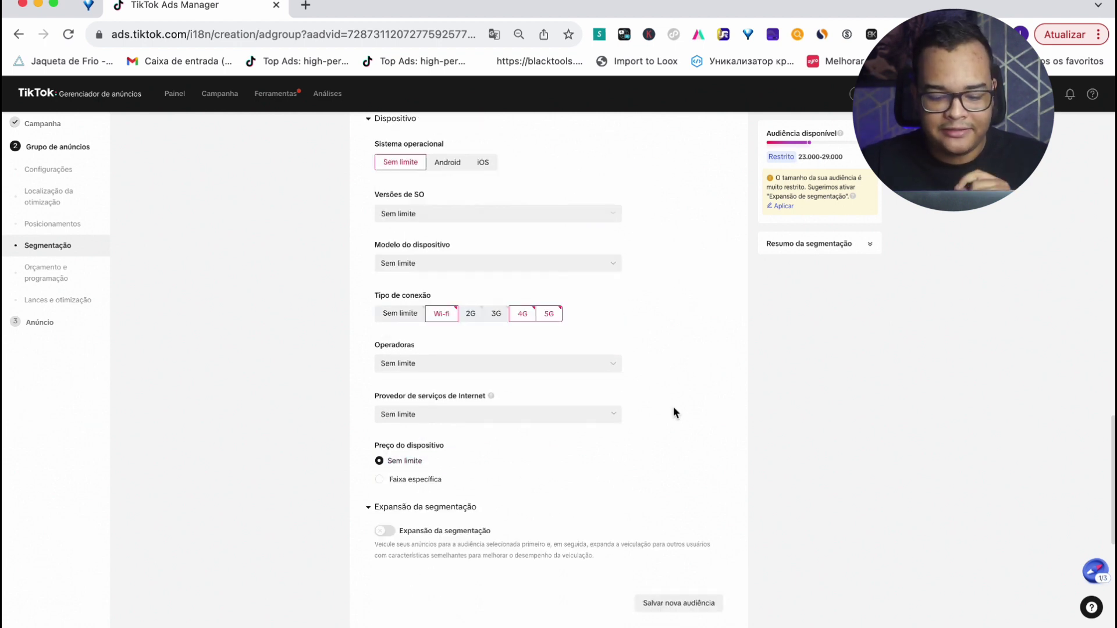
{"action": "scroll", "coordinate": [672, 406], "scroll_direction": "down", "scroll_amount": 5}
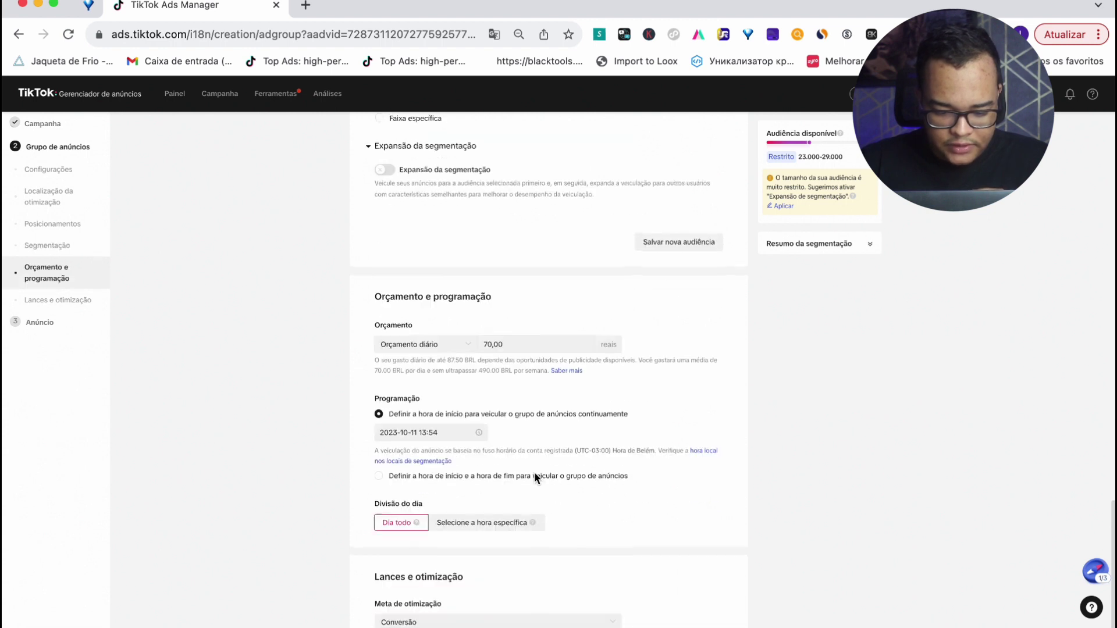
{"action": "double_click", "coordinate": [498, 343]}
{"action": "type", "text": "20"}
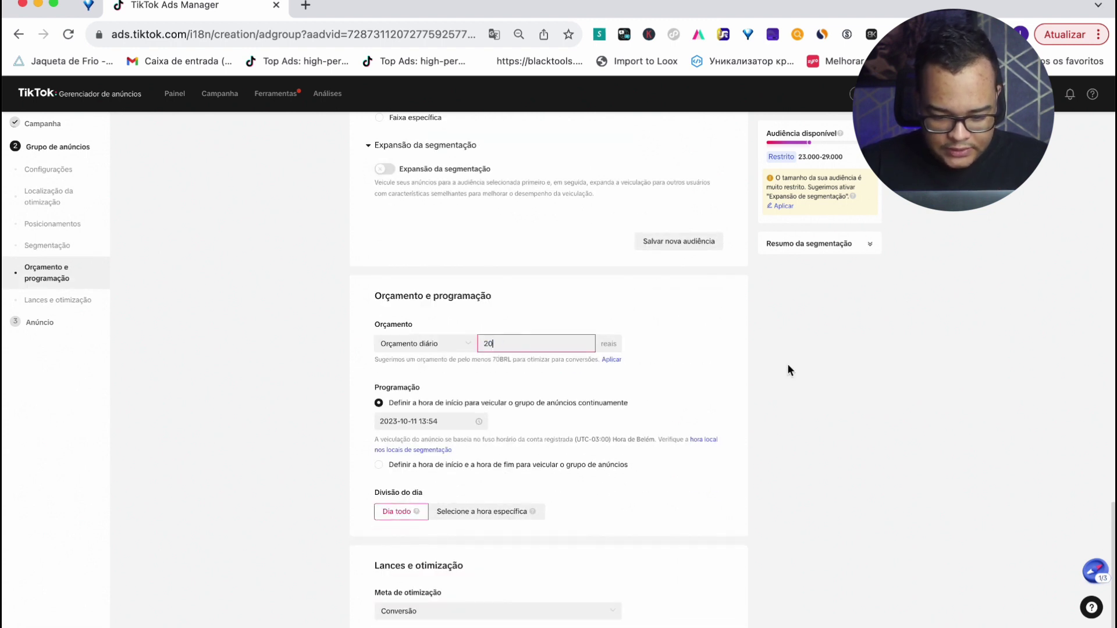
{"action": "left_click", "coordinate": [788, 365]}
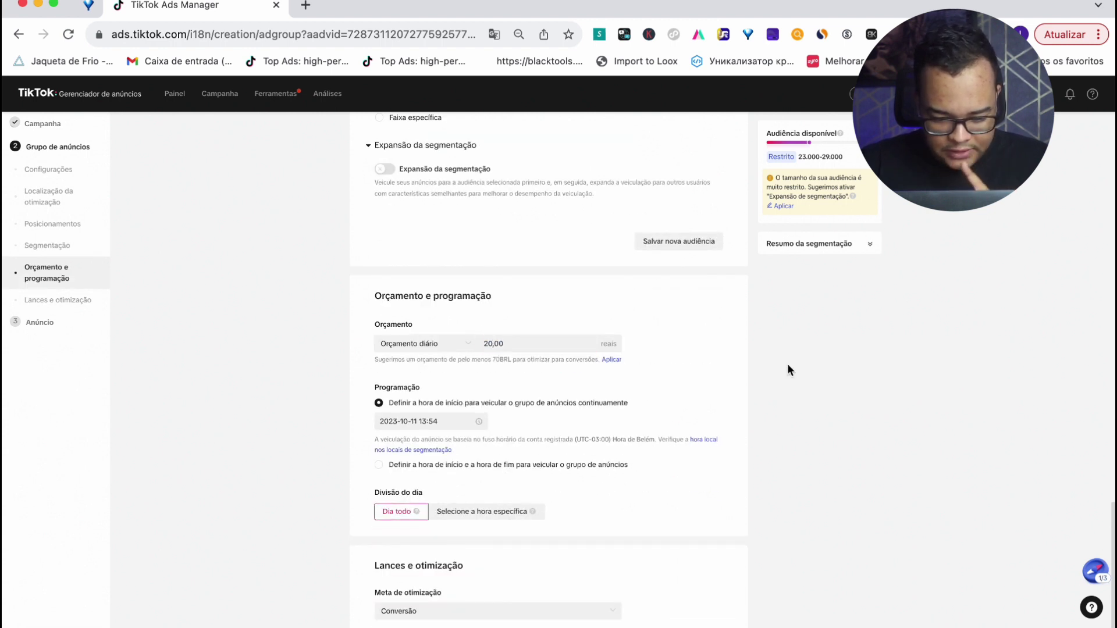
Schedule the ad group to start running continuously on 2023-10-12 at 05:00.
{"action": "left_click", "coordinate": [438, 420]}
{"action": "left_click", "coordinate": [468, 553]}
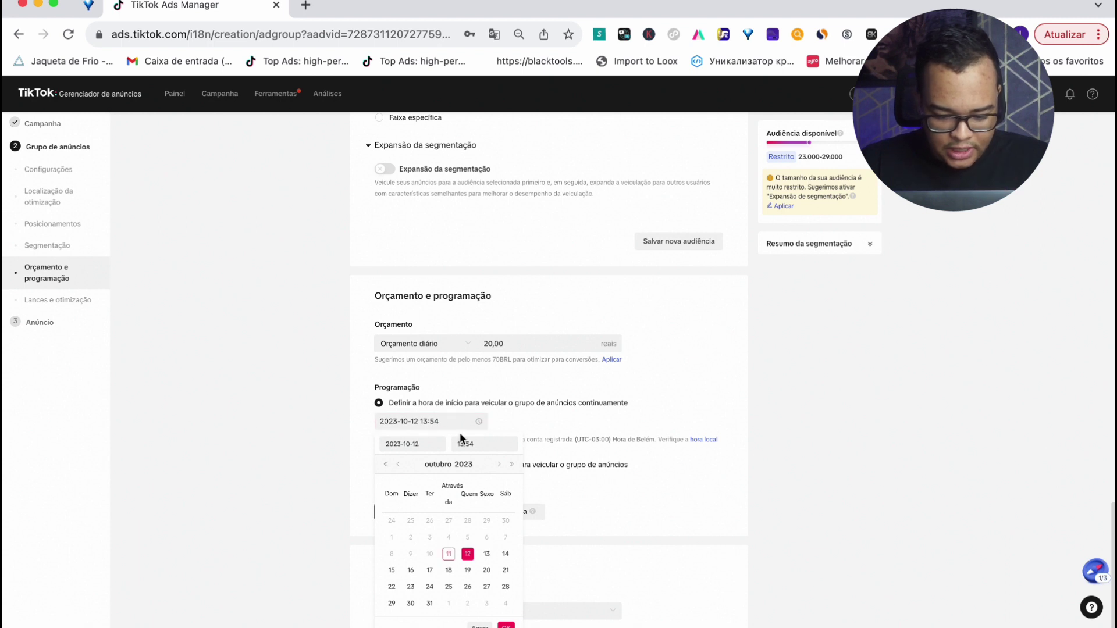
{"action": "left_click", "coordinate": [461, 444]}
{"action": "scroll", "coordinate": [485, 500], "scroll_direction": "up", "scroll_amount": 5}
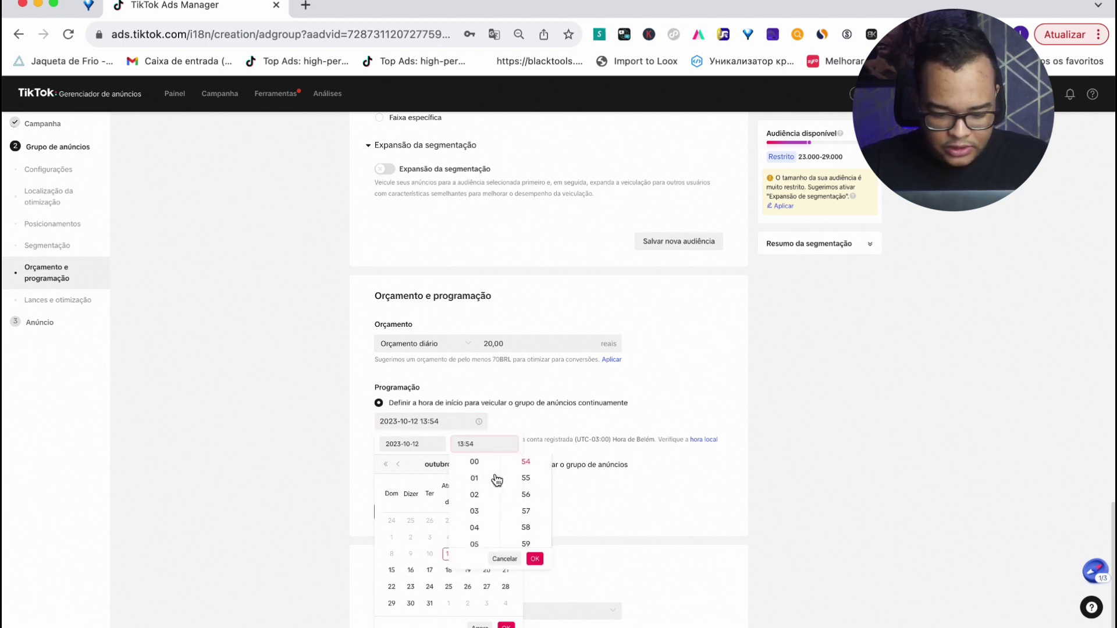
{"action": "left_click", "coordinate": [487, 520]}
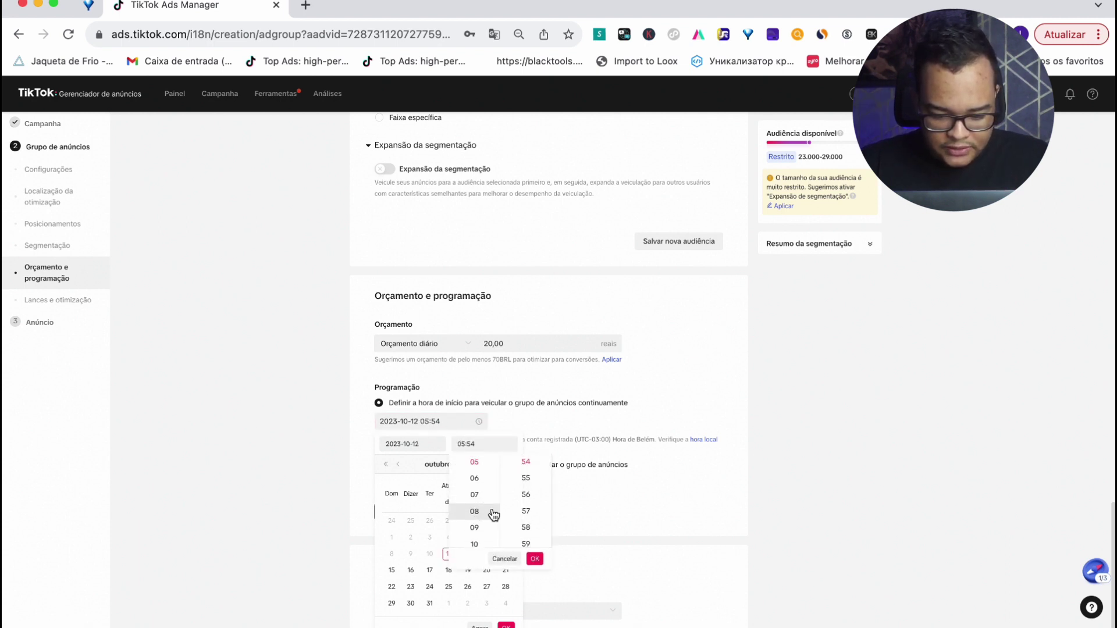
{"action": "scroll", "coordinate": [530, 497], "scroll_direction": "up", "scroll_amount": 15}
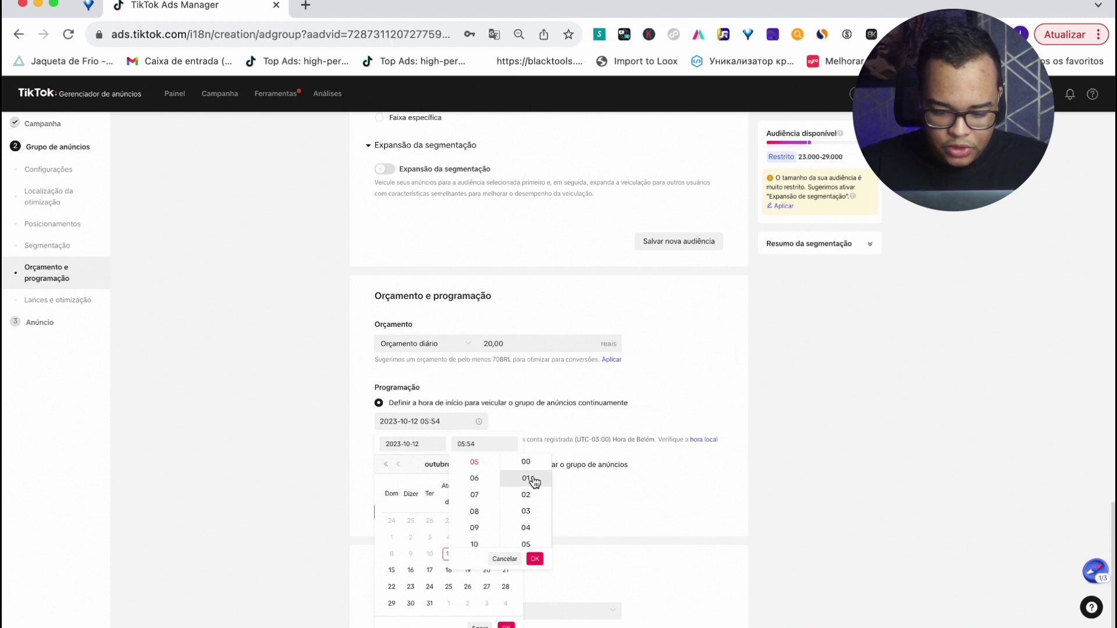
{"action": "left_click", "coordinate": [528, 462]}
{"action": "left_click", "coordinate": [535, 559]}
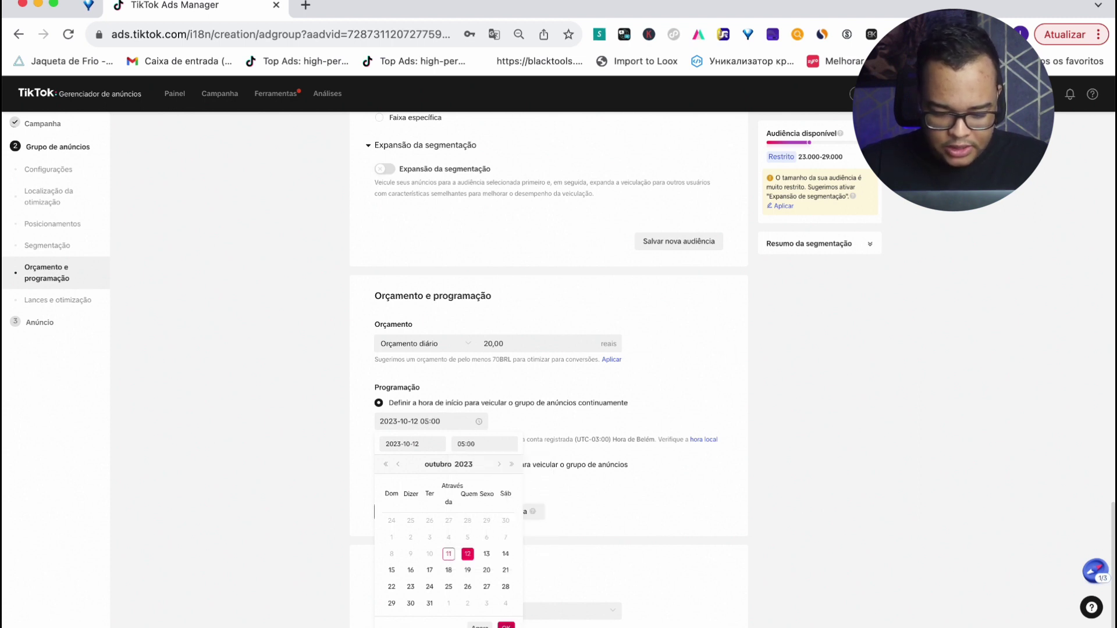
{"action": "left_click", "coordinate": [506, 625]}
Keep Conversão as the optimization goal and continue to the ad settings.
{"action": "scroll", "coordinate": [634, 554], "scroll_direction": "down", "scroll_amount": 3}
{"action": "left_click", "coordinate": [449, 488]}
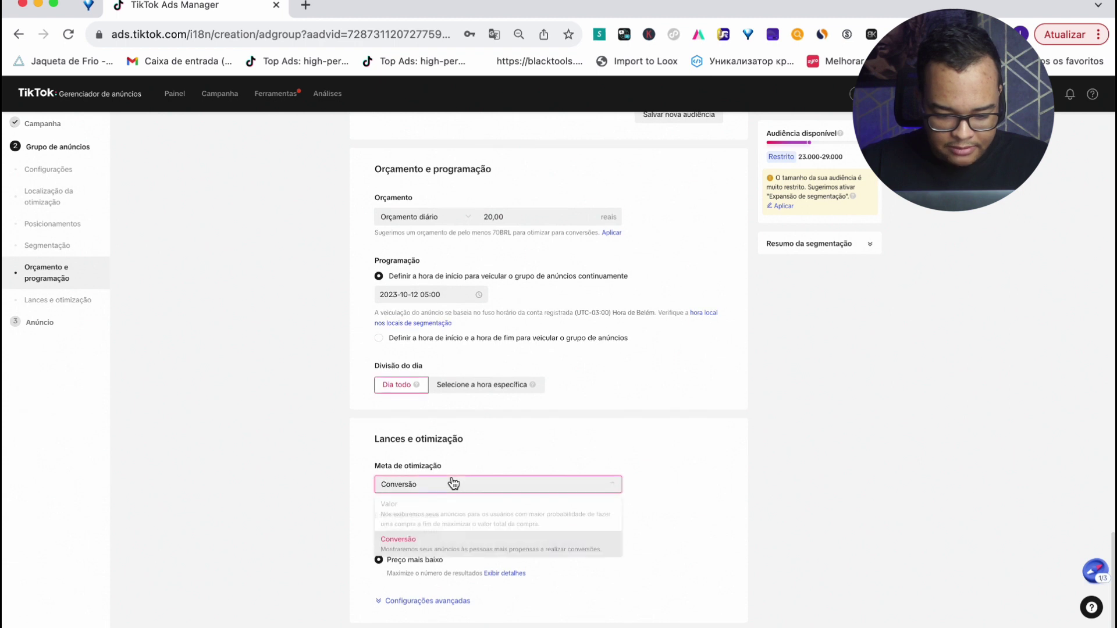
{"action": "left_click", "coordinate": [453, 484]}
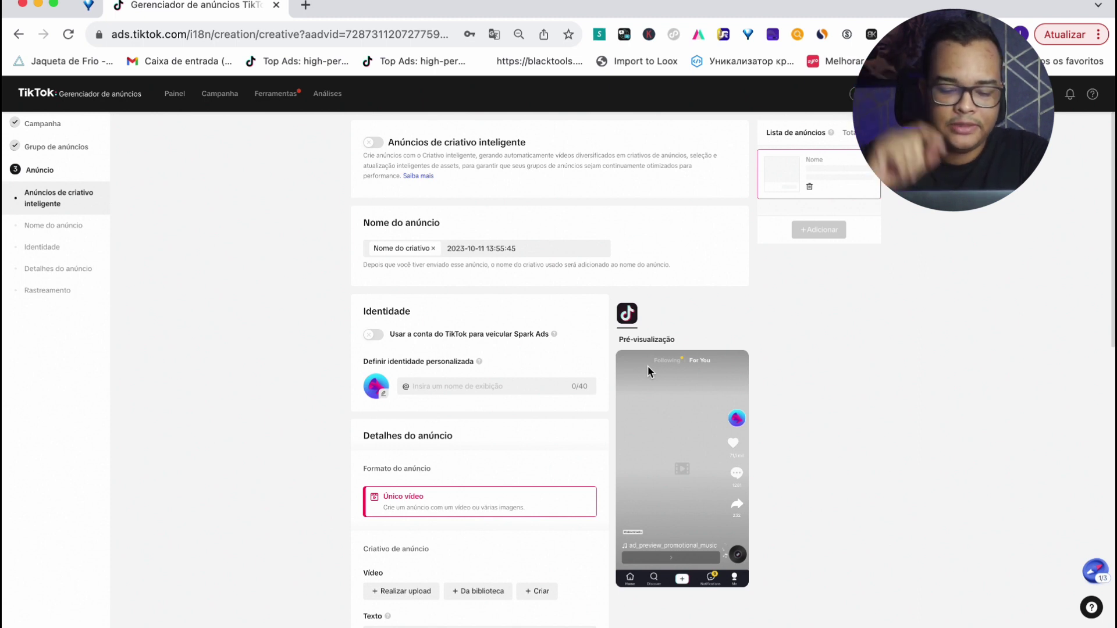
Enter a woman's first name as the display name of the ad's custom identity.
{"action": "left_click", "coordinate": [503, 386]}
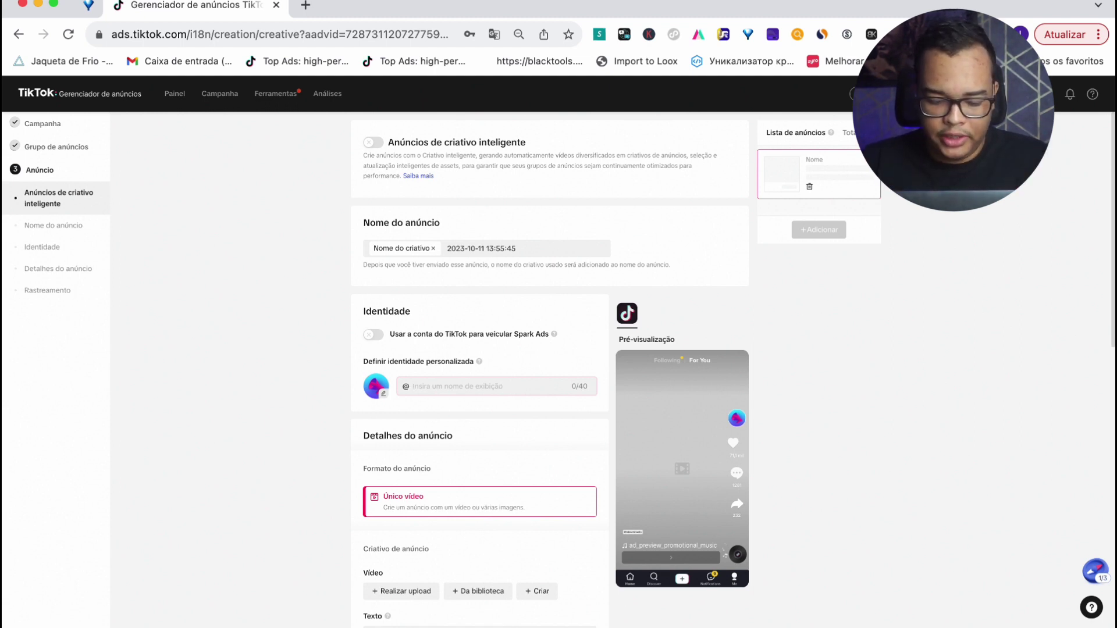
{"action": "type", "text": "IO"}
{"action": "key", "text": "BackSpace"}
{"action": "key", "text": "BackSpace"}
{"action": "key", "text": "BackSpace"}
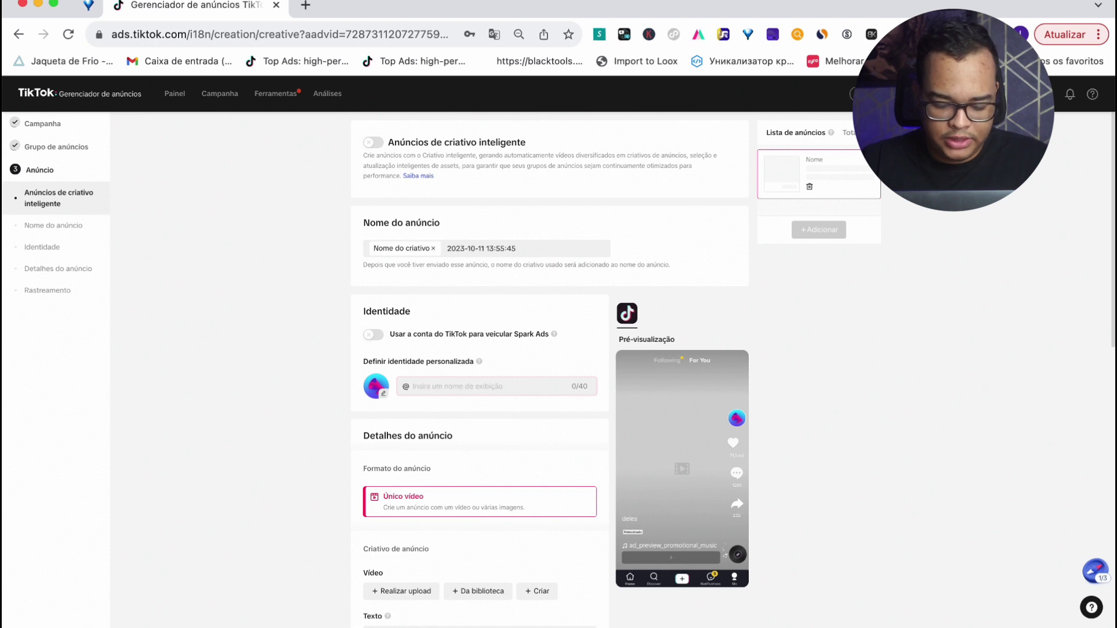
{"action": "type", "text": "Lorena"}
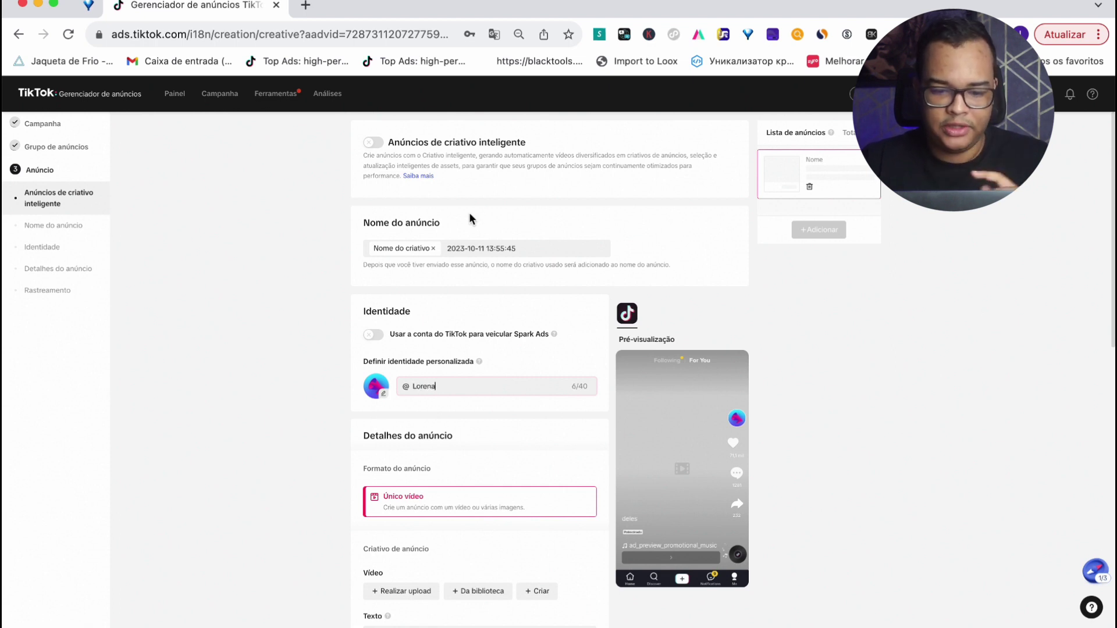
Search Google for "pexel" in a new browser tab and open the Pexels website.
{"action": "left_click", "coordinate": [307, 5]}
{"action": "type", "text": "pexel"}
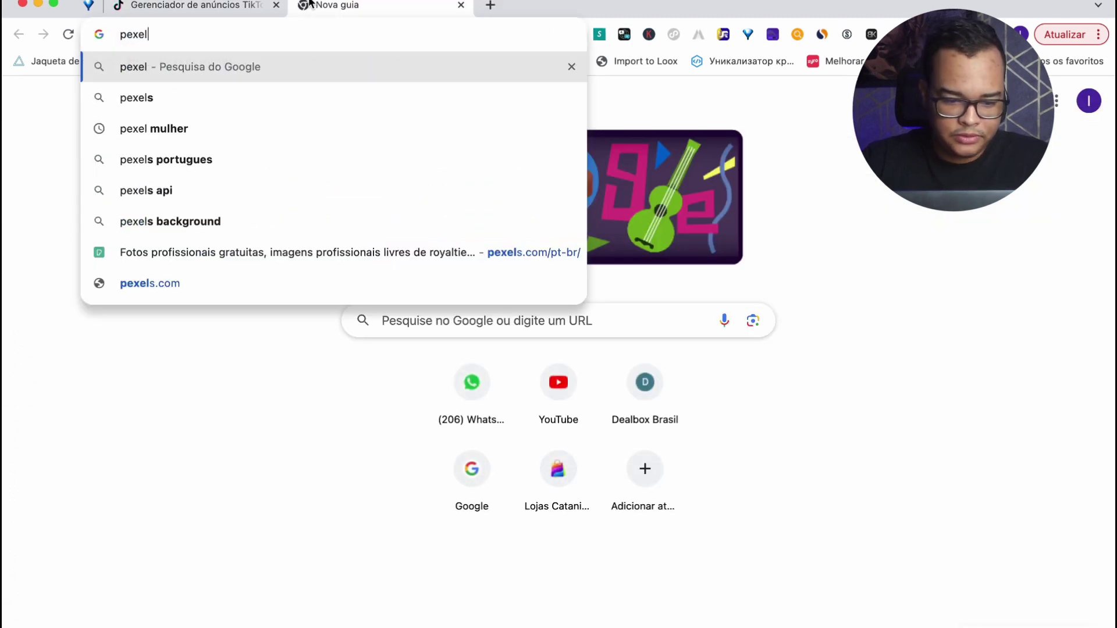
{"action": "key", "text": "Return"}
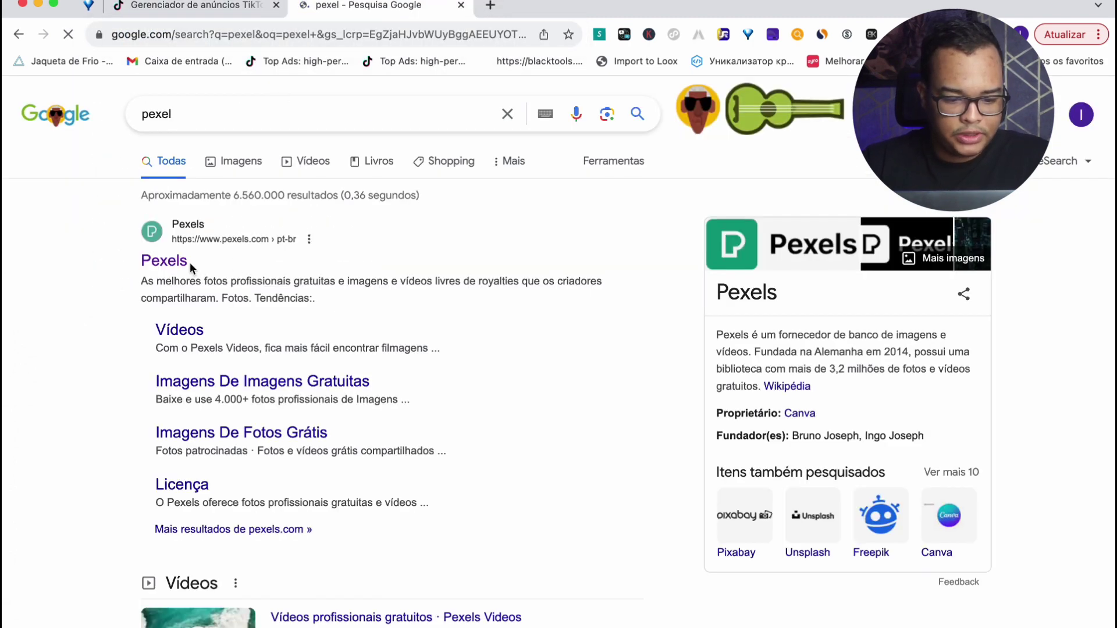
{"action": "left_click", "coordinate": [190, 263]}
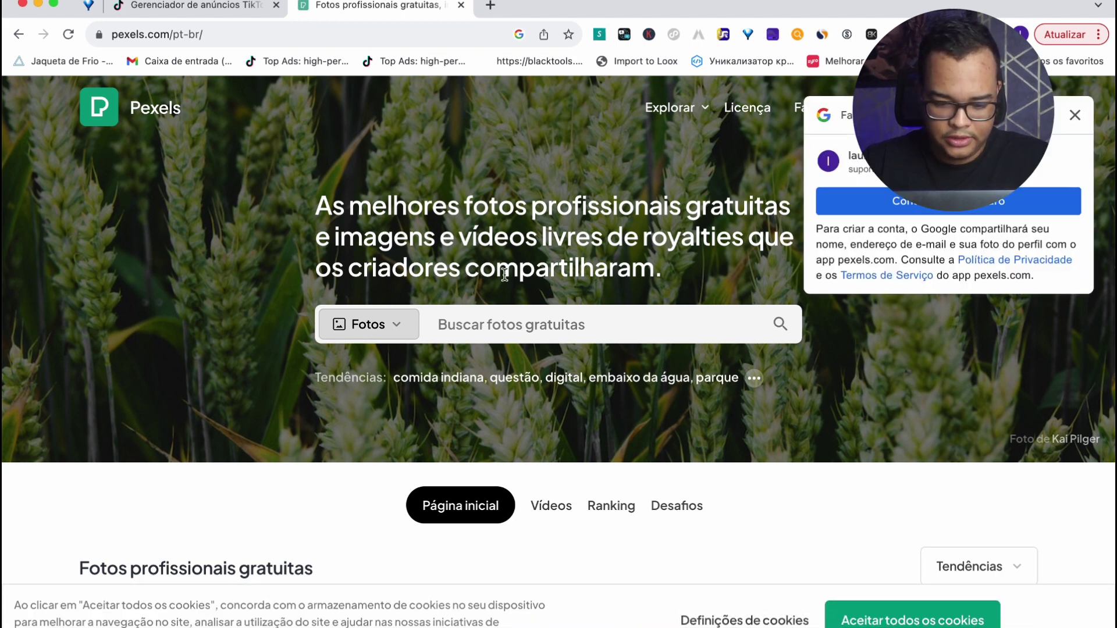
Search the Pexels photos for "mulher elegante" and browse the results for a profile picture.
{"action": "left_click", "coordinate": [492, 326]}
{"action": "type", "text": "mulher ele"}
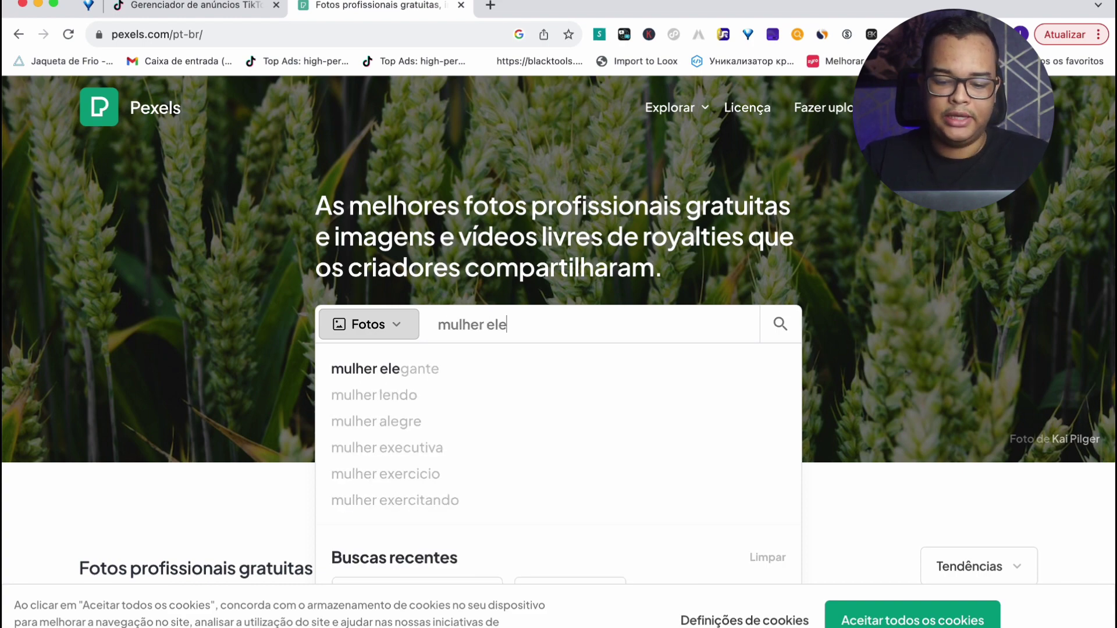
{"action": "type", "text": "gante"}
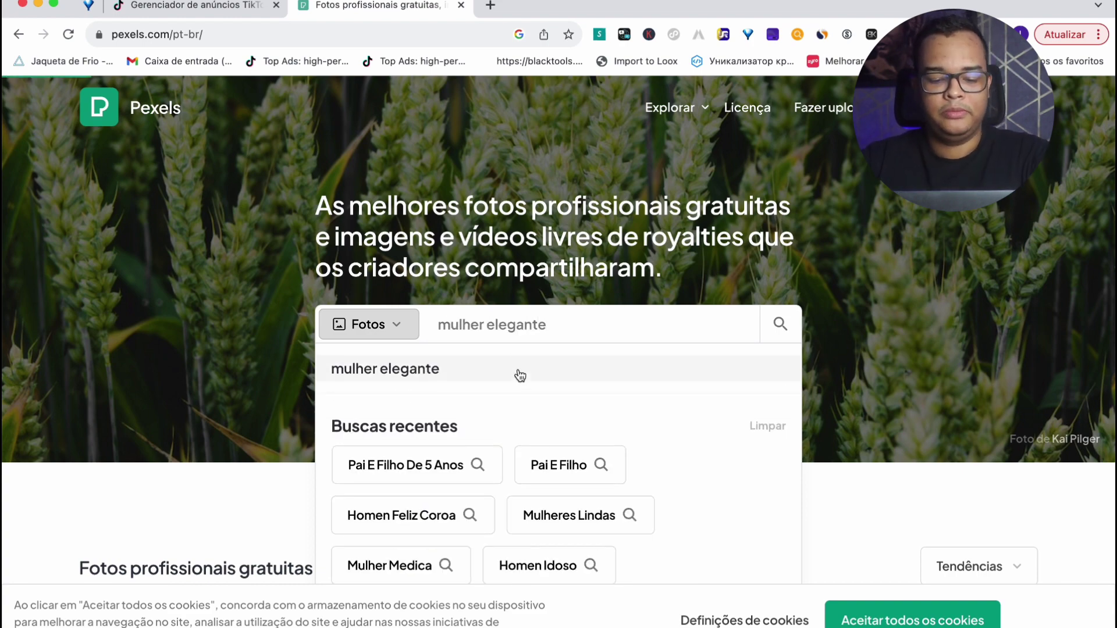
{"action": "key", "text": "Return"}
{"action": "scroll", "coordinate": [547, 308], "scroll_direction": "down", "scroll_amount": 6}
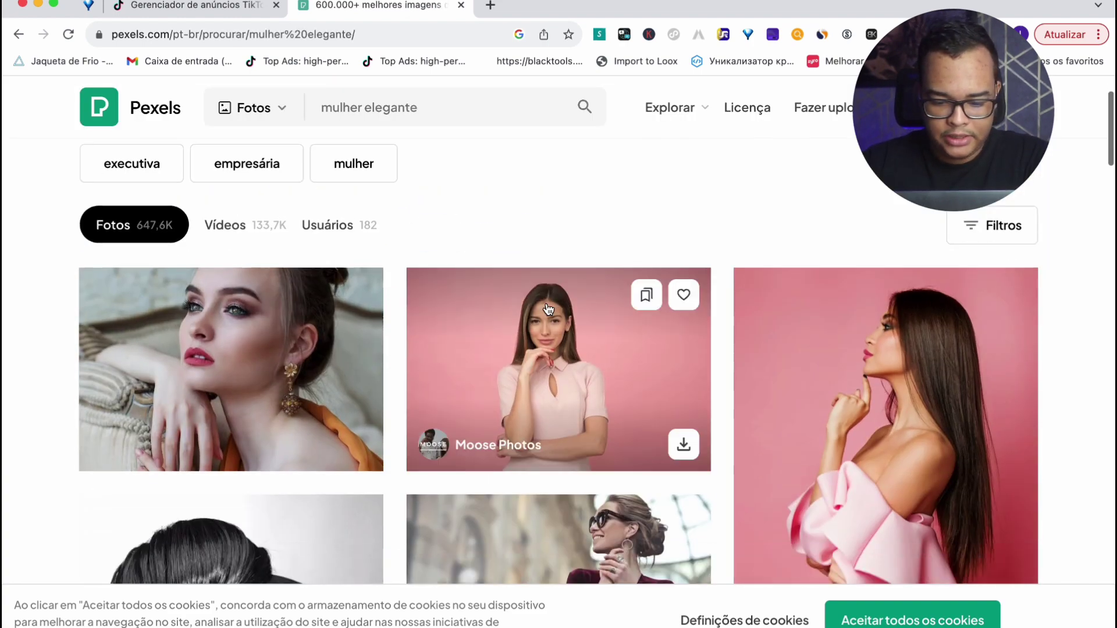
{"action": "scroll", "coordinate": [547, 309], "scroll_direction": "up", "scroll_amount": 5}
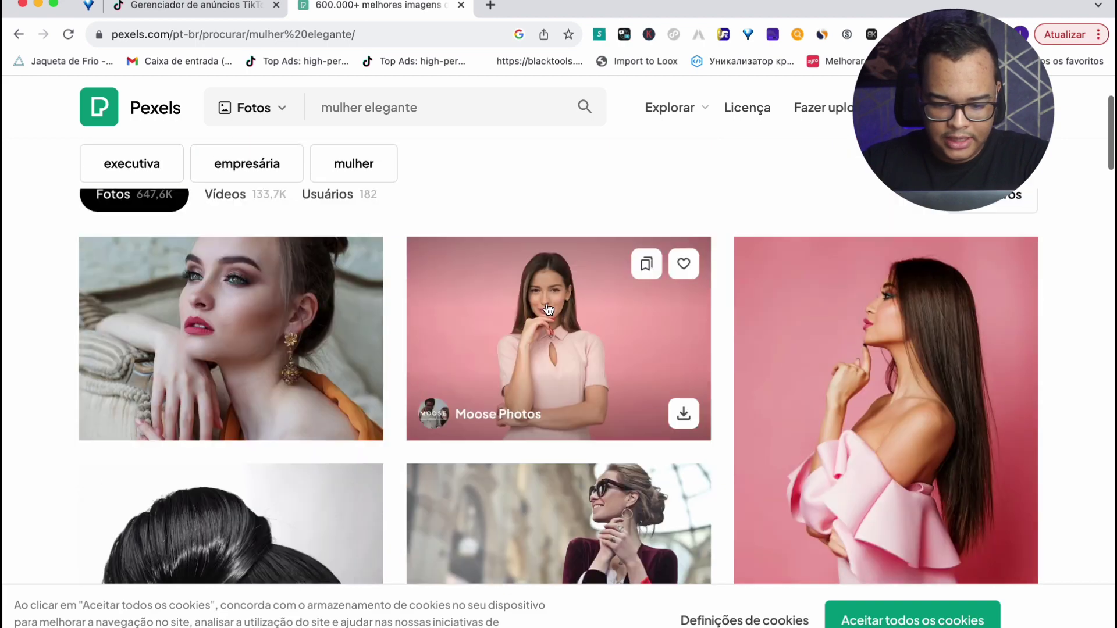
Download the Moose Photos picture of the woman in a pink dress standing against a pink background.
{"action": "mouse_move", "coordinate": [885, 347]}
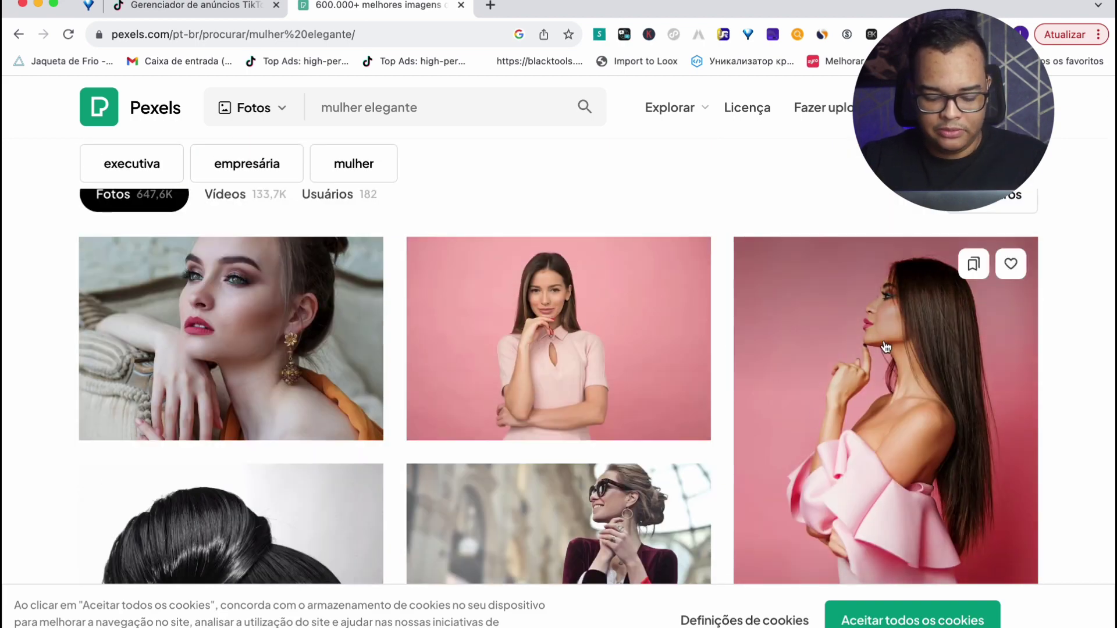
{"action": "key", "text": "super+shift+5"}
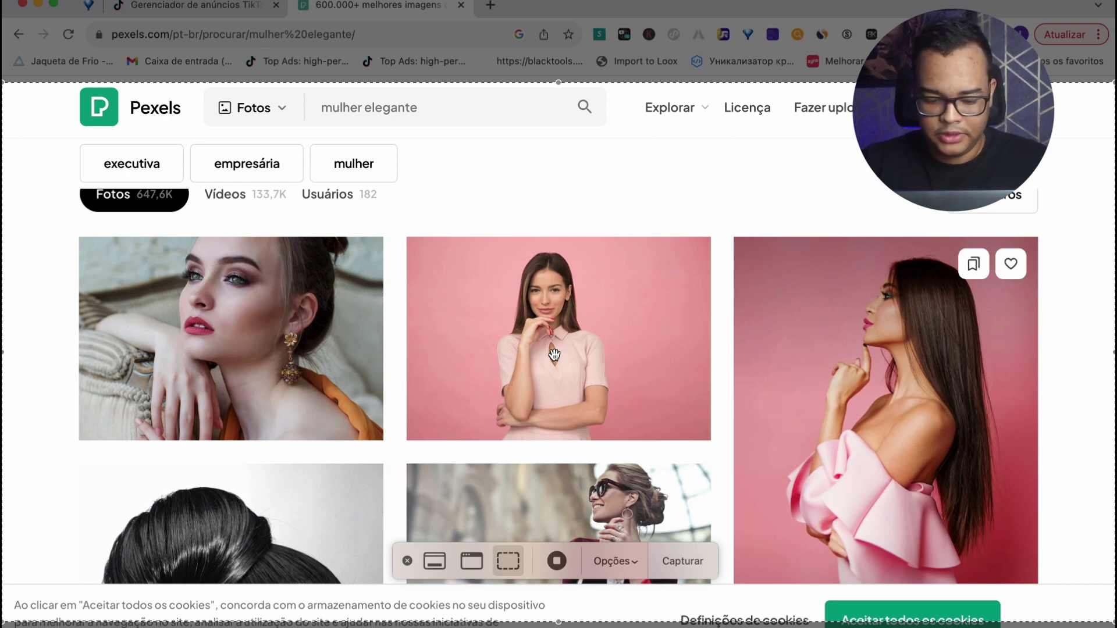
{"action": "key", "text": "Escape"}
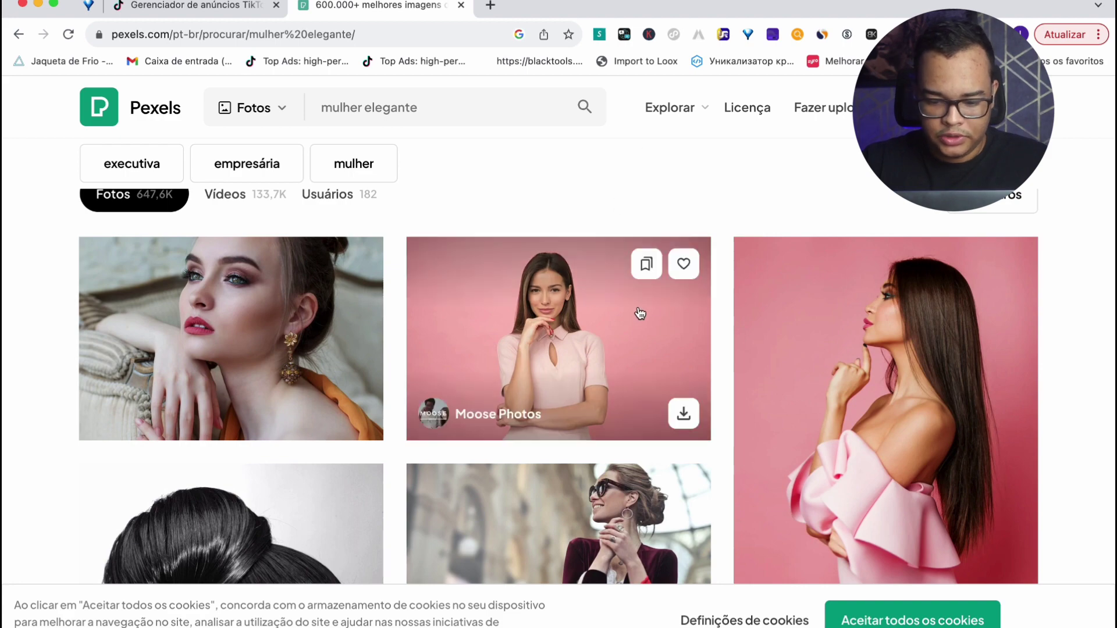
{"action": "left_click", "coordinate": [682, 417]}
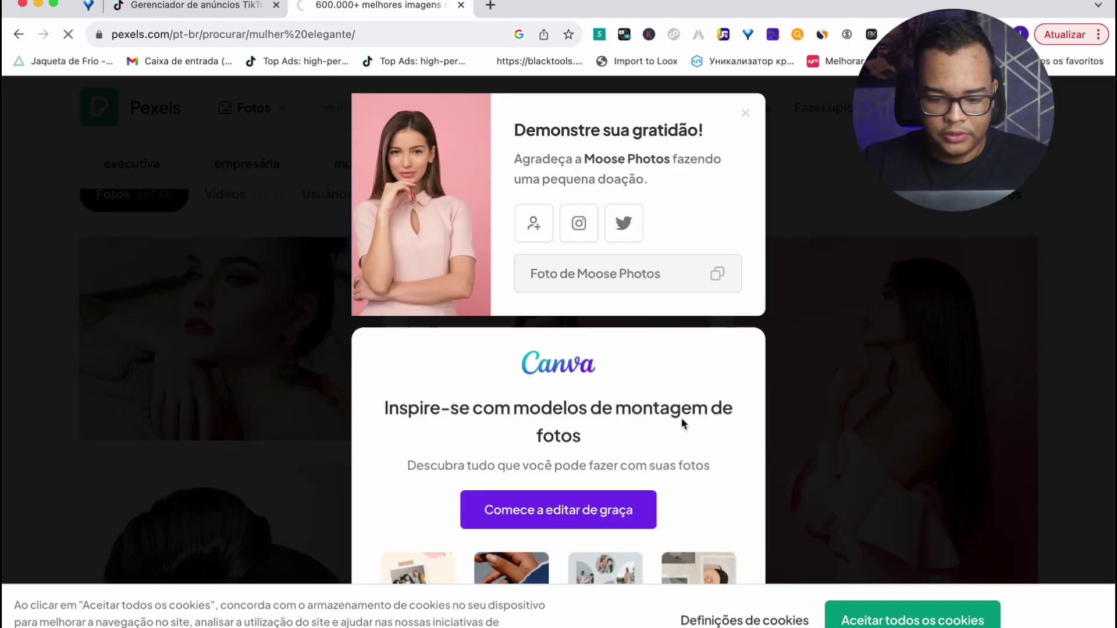
{"action": "scroll", "coordinate": [682, 418], "scroll_direction": "down", "scroll_amount": 3}
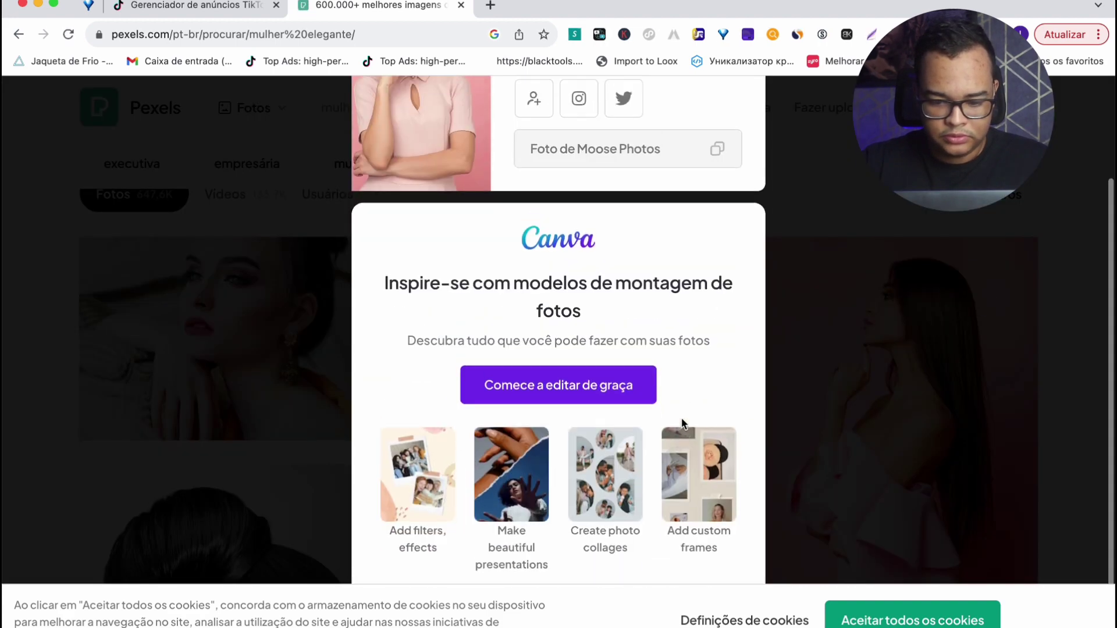
{"action": "scroll", "coordinate": [682, 418], "scroll_direction": "up", "scroll_amount": 3}
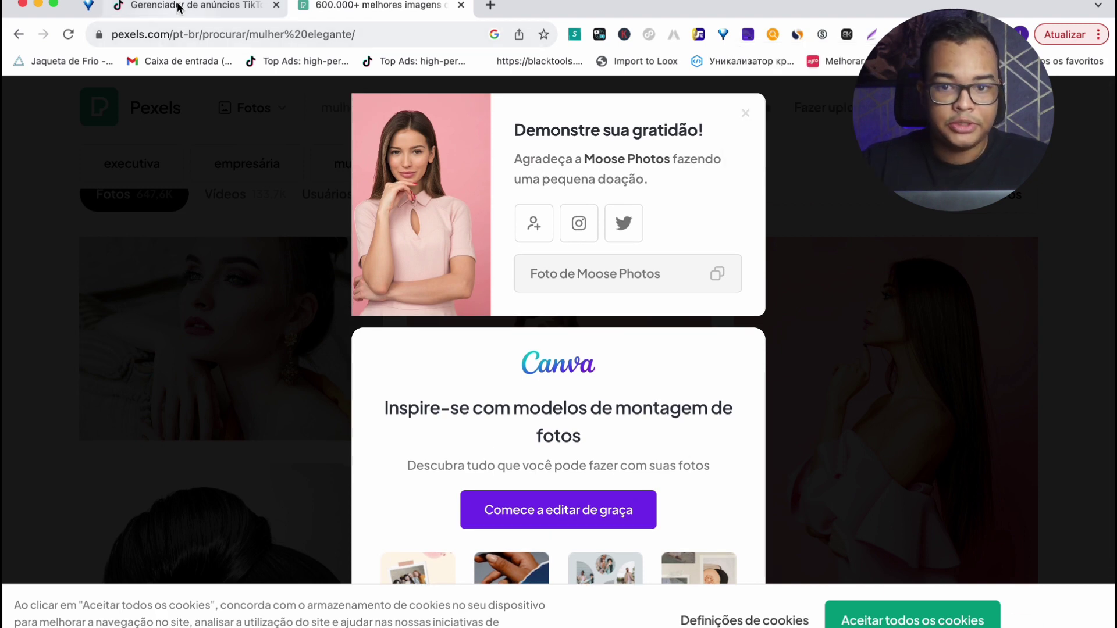
Return to TikTok Ads Manager and load pexels-moose-photos-1036623.jpg from Downloads as the custom identity's profile picture.
{"action": "left_click", "coordinate": [179, 7]}
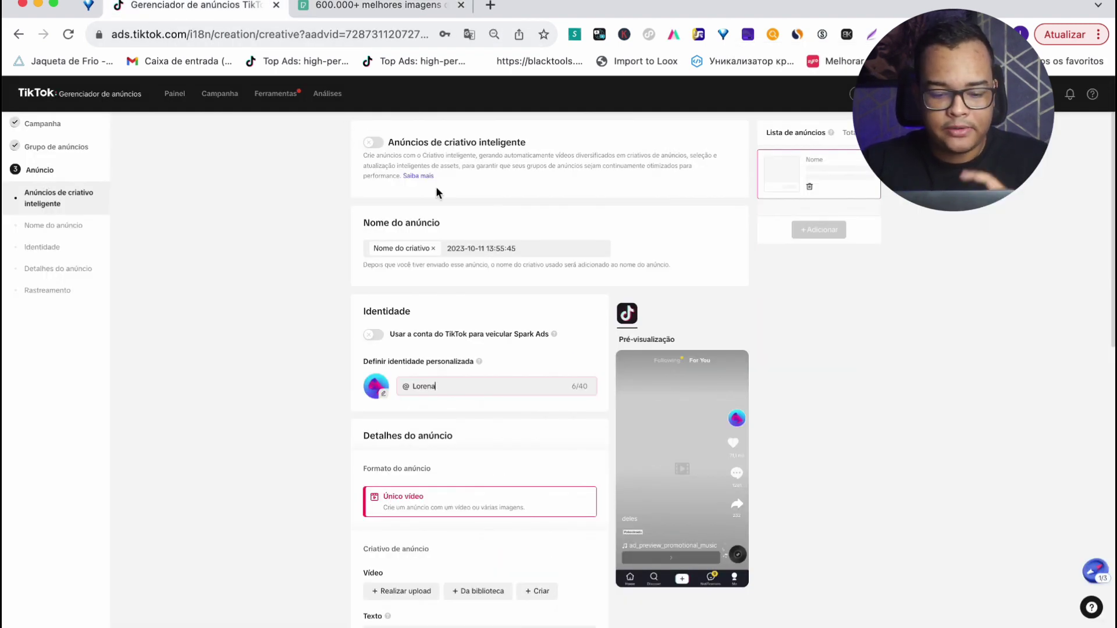
{"action": "left_click", "coordinate": [384, 400]}
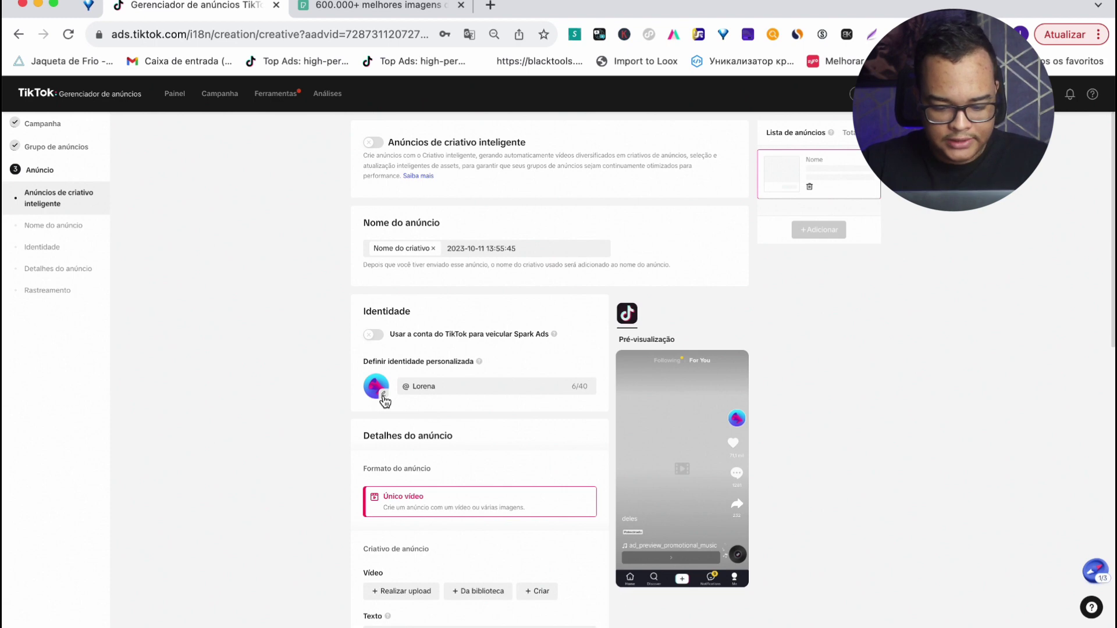
{"action": "left_click", "coordinate": [385, 400]}
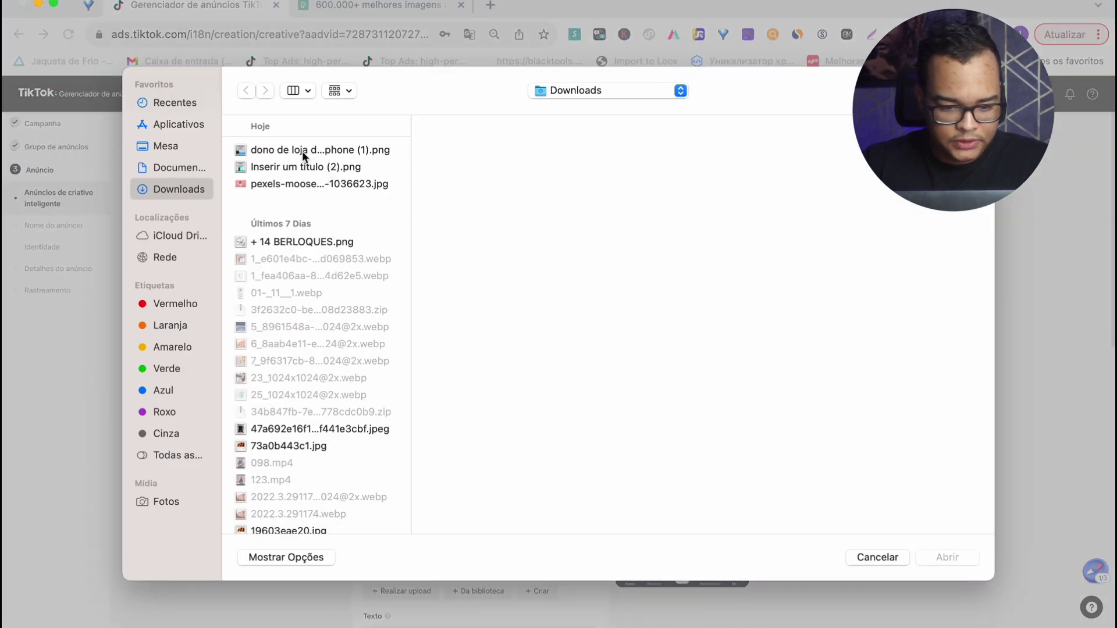
{"action": "left_click", "coordinate": [168, 166]}
{"action": "left_click", "coordinate": [167, 191]}
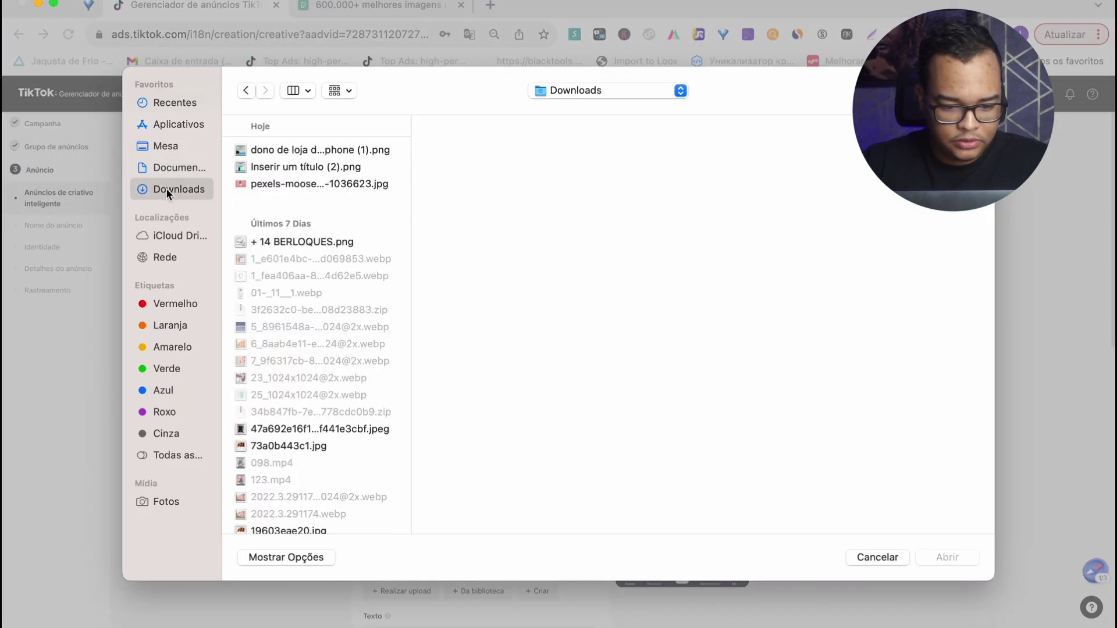
{"action": "left_click", "coordinate": [277, 182]}
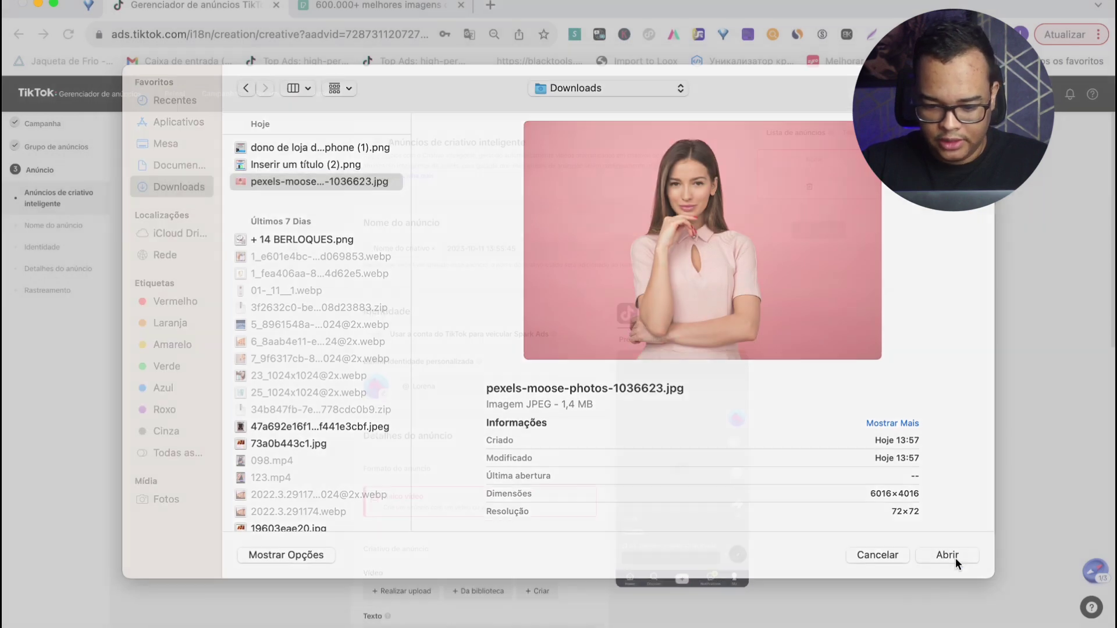
{"action": "left_click", "coordinate": [955, 558]}
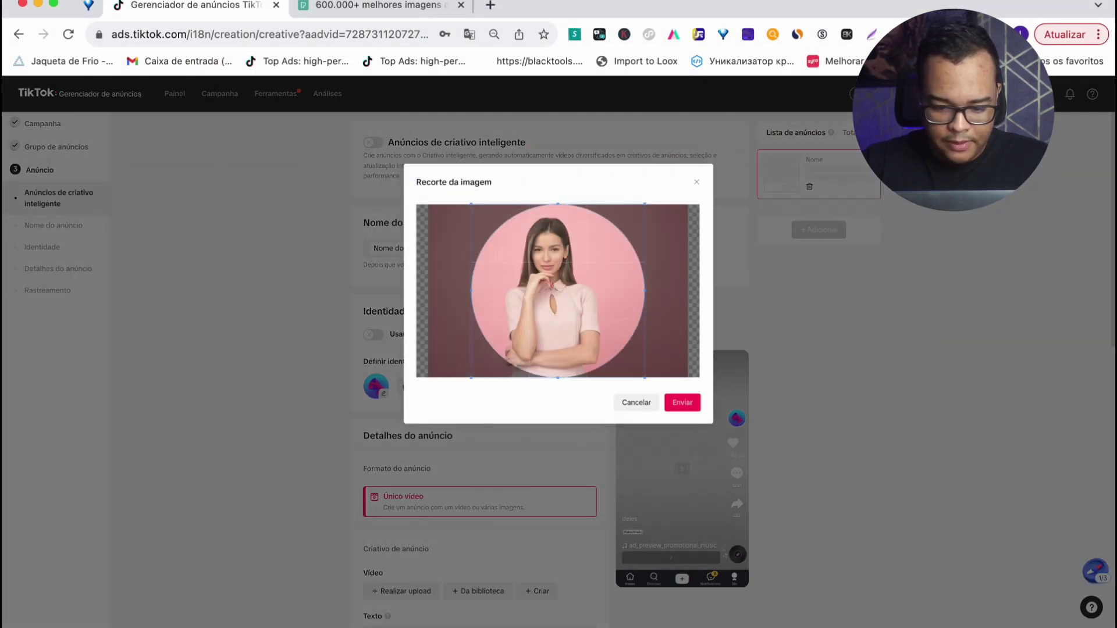
Shrink the circular crop around the woman's head and upper body and submit the profile picture.
{"action": "left_click_drag", "start_coordinate": [471, 377], "coordinate": [487, 363]}
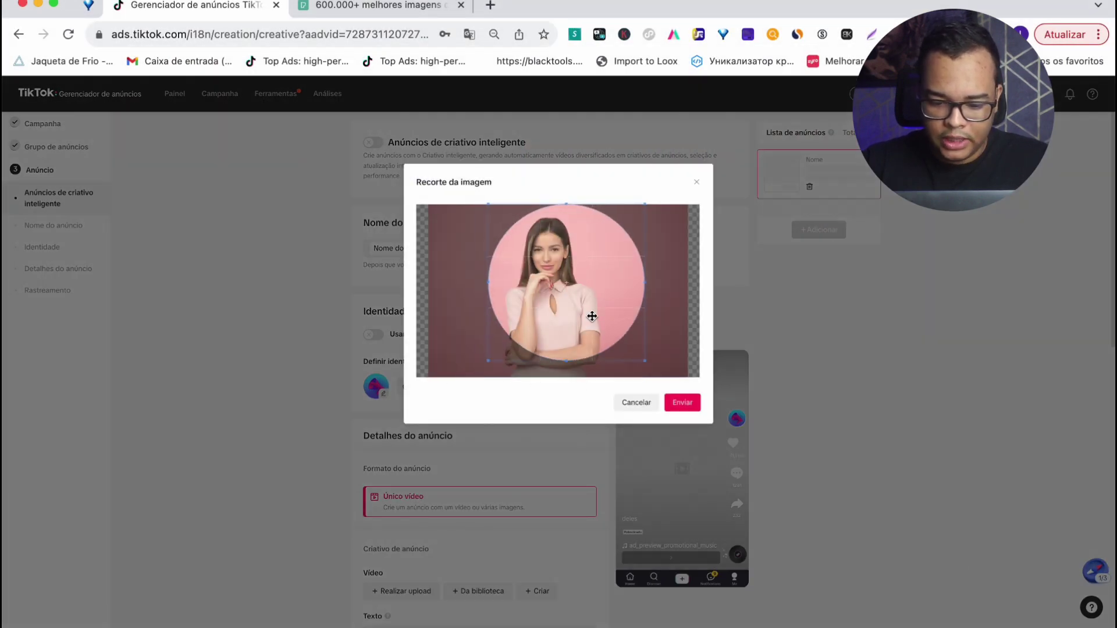
{"action": "mouse_move", "coordinate": [588, 314]}
{"action": "left_mouse_down"}
{"action": "mouse_move", "coordinate": [567, 312]}
{"action": "mouse_move", "coordinate": [579, 310]}
{"action": "left_mouse_up"}
{"action": "left_click_drag", "start_coordinate": [638, 360], "coordinate": [574, 299]}
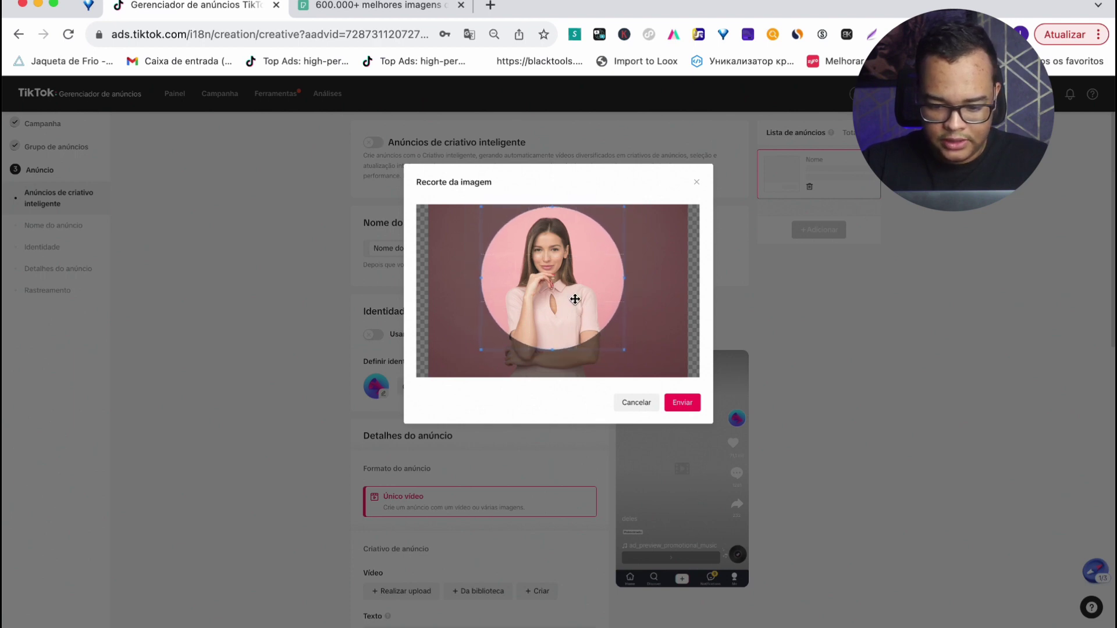
{"action": "left_click", "coordinate": [672, 402]}
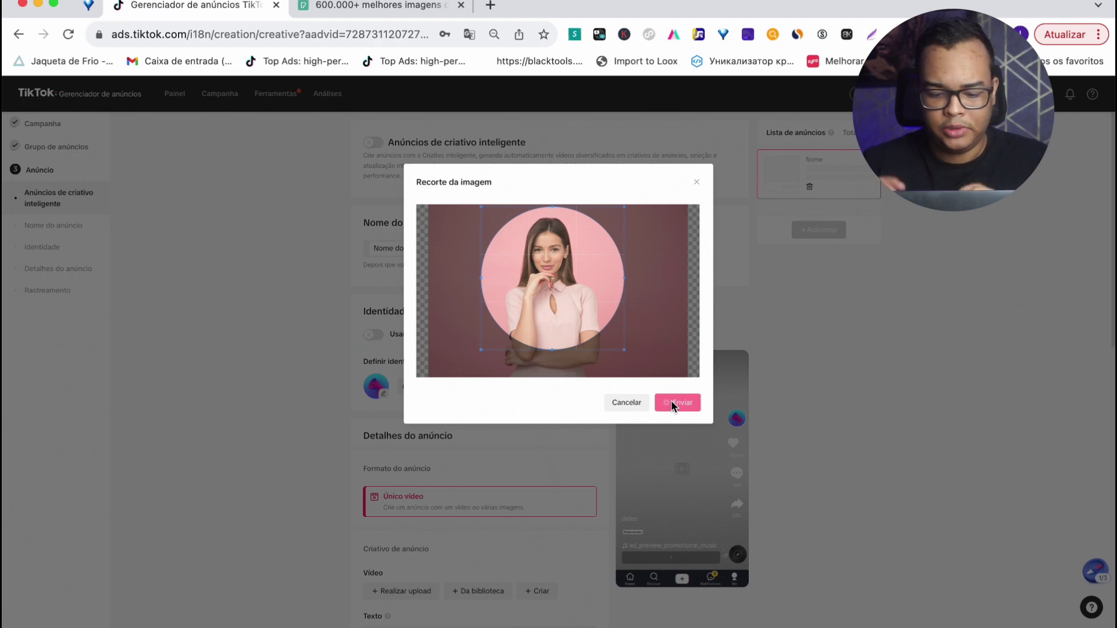
Start uploading a video from the computer for the ad creative.
{"action": "scroll", "coordinate": [504, 433], "scroll_direction": "down", "scroll_amount": 2}
{"action": "scroll", "coordinate": [506, 440], "scroll_direction": "down", "scroll_amount": 5}
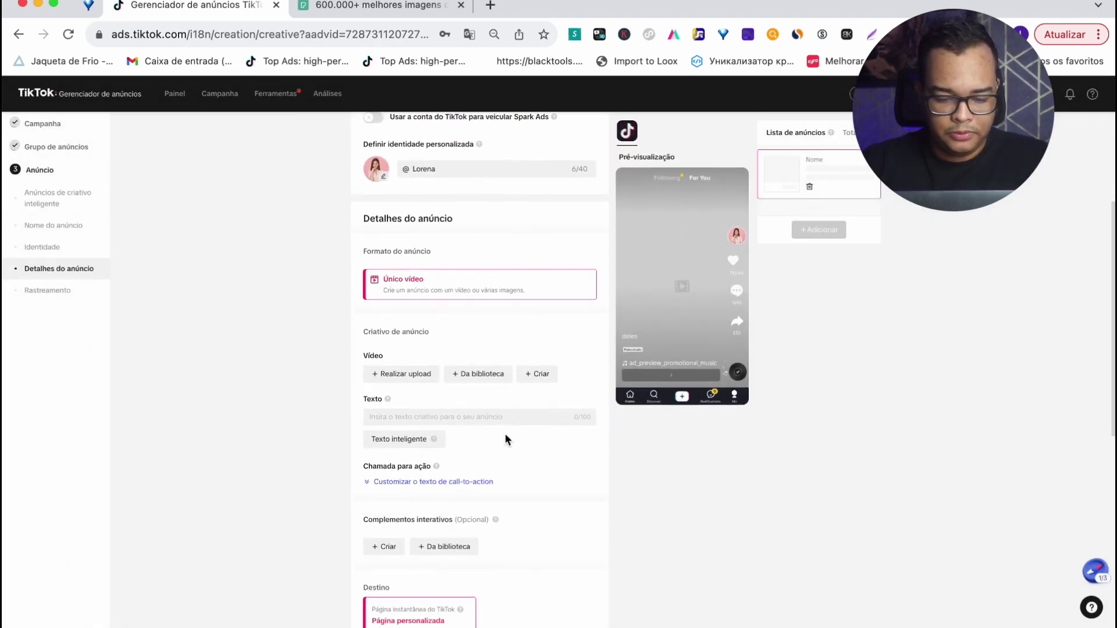
{"action": "scroll", "coordinate": [504, 432], "scroll_direction": "up", "scroll_amount": 1}
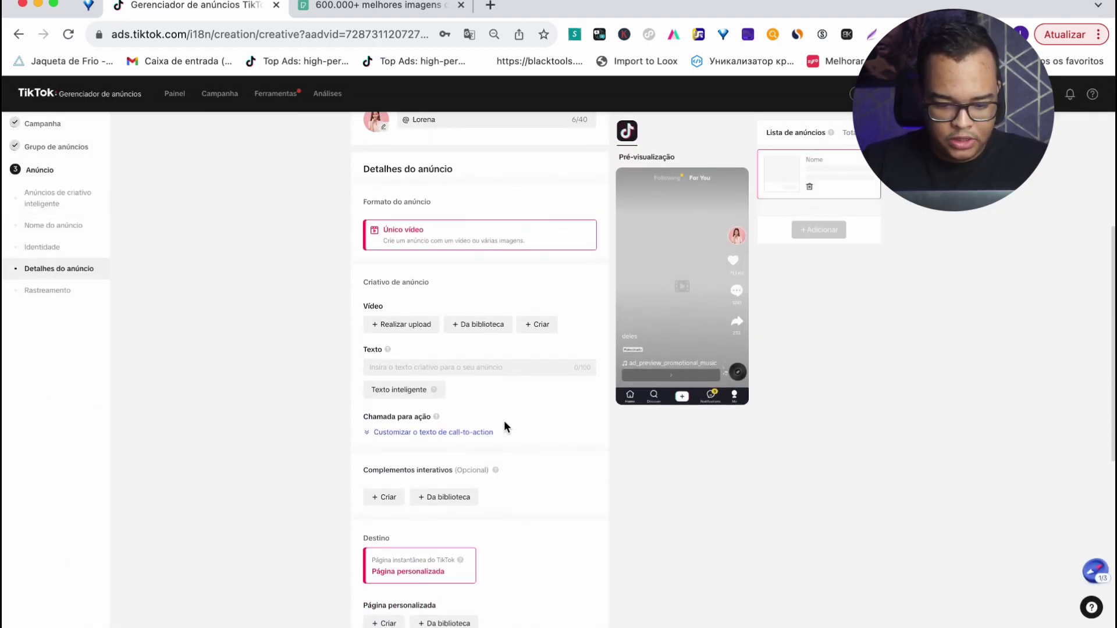
{"action": "left_click", "coordinate": [397, 326]}
{"action": "left_click", "coordinate": [719, 205]}
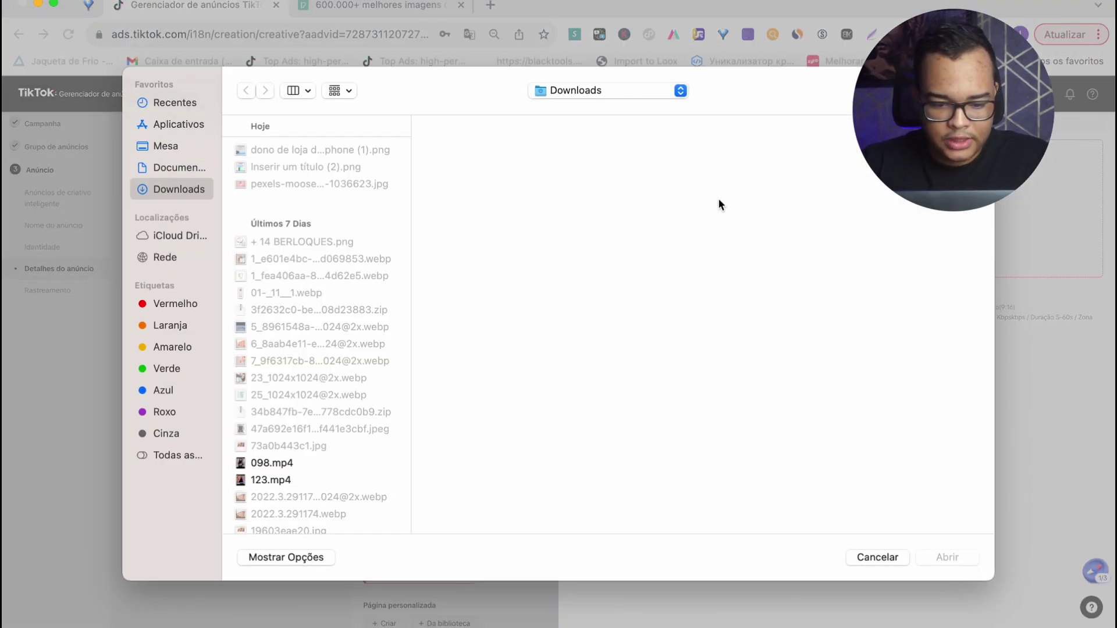
Preview the MP4 videos from the last 7 days in Downloads to look for an ad creative.
{"action": "scroll", "coordinate": [307, 348], "scroll_direction": "down", "scroll_amount": 3}
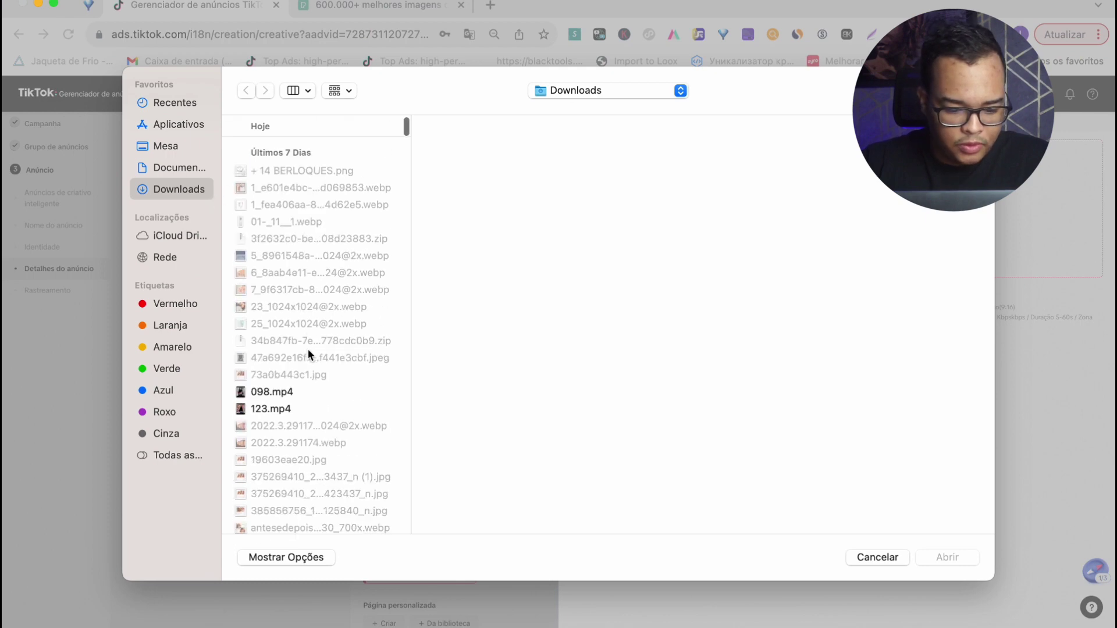
{"action": "left_click", "coordinate": [277, 401]}
{"action": "scroll", "coordinate": [309, 434], "scroll_direction": "down", "scroll_amount": 10}
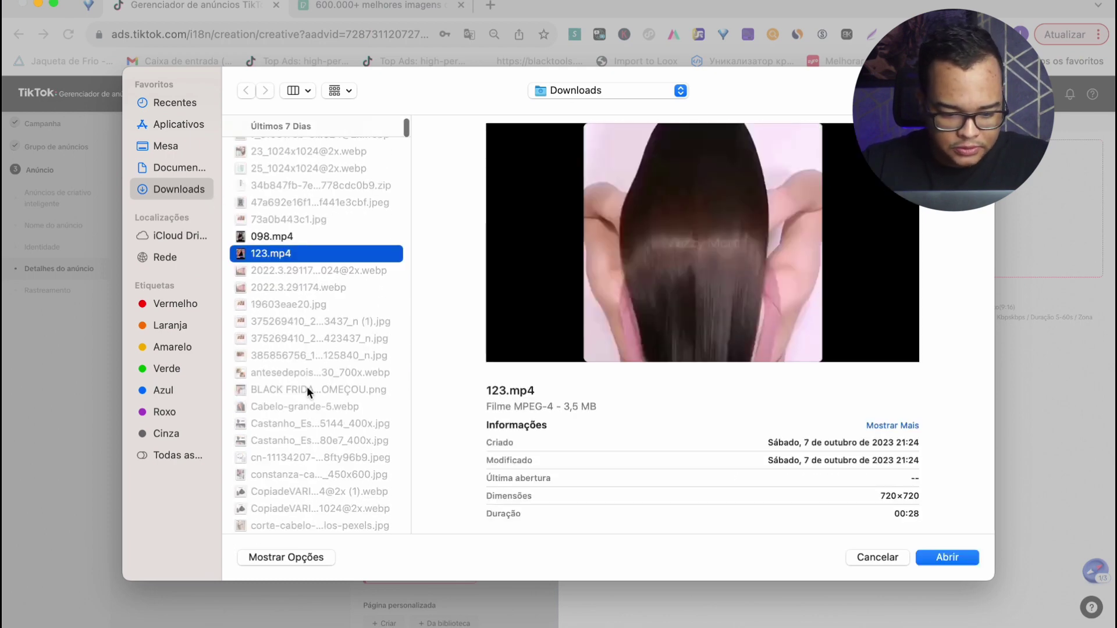
{"action": "left_click", "coordinate": [297, 329]}
{"action": "left_click", "coordinate": [296, 346]}
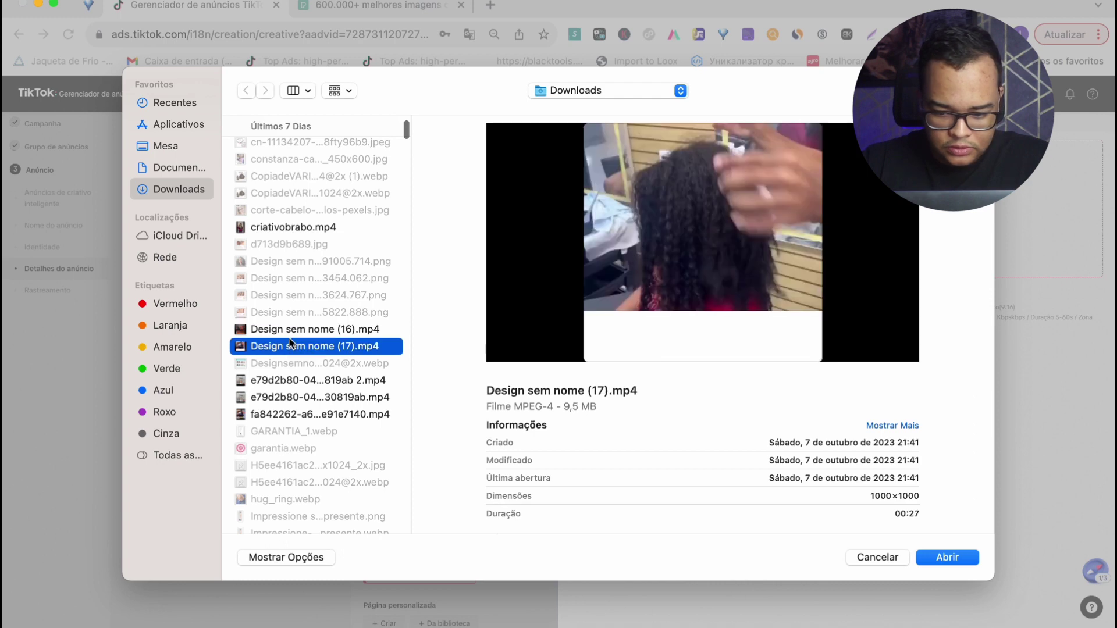
{"action": "left_click", "coordinate": [299, 229]}
{"action": "left_click", "coordinate": [302, 399]}
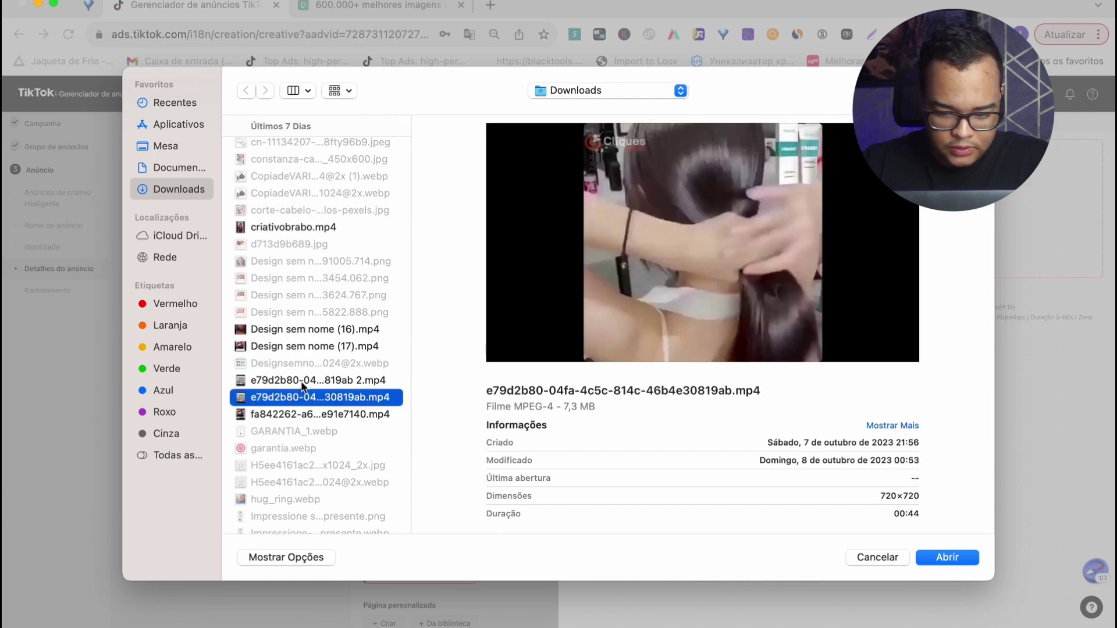
{"action": "key", "text": "Up"}
{"action": "key", "text": "Down"}
{"action": "scroll", "coordinate": [301, 400], "scroll_direction": "down", "scroll_amount": 5}
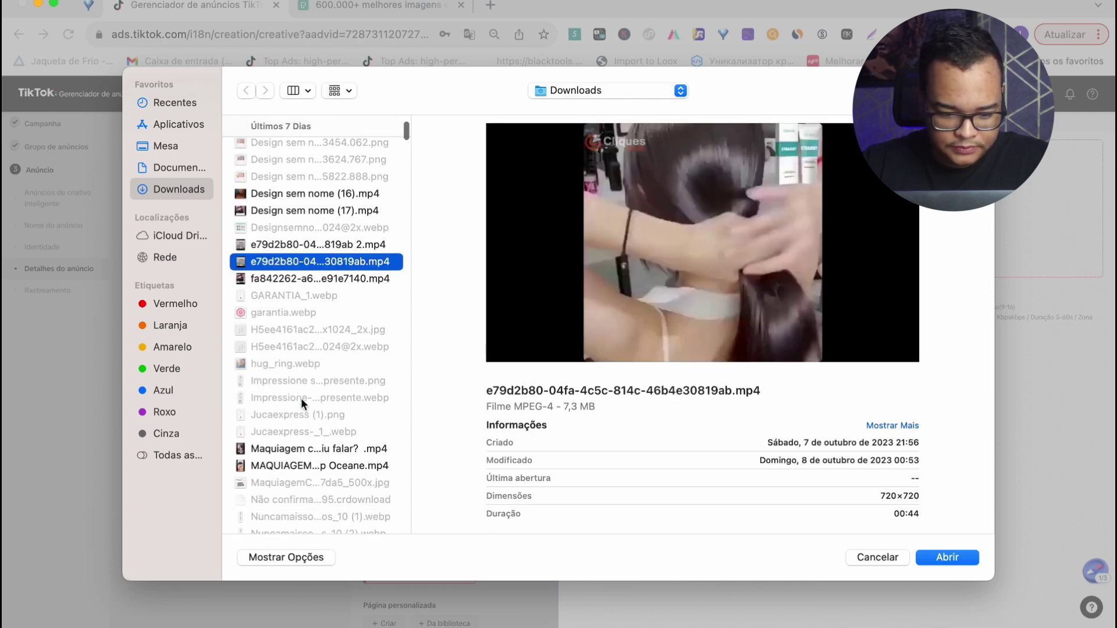
{"action": "left_click", "coordinate": [280, 449]}
{"action": "left_click", "coordinate": [279, 468]}
{"action": "scroll", "coordinate": [280, 472], "scroll_direction": "down", "scroll_amount": 5}
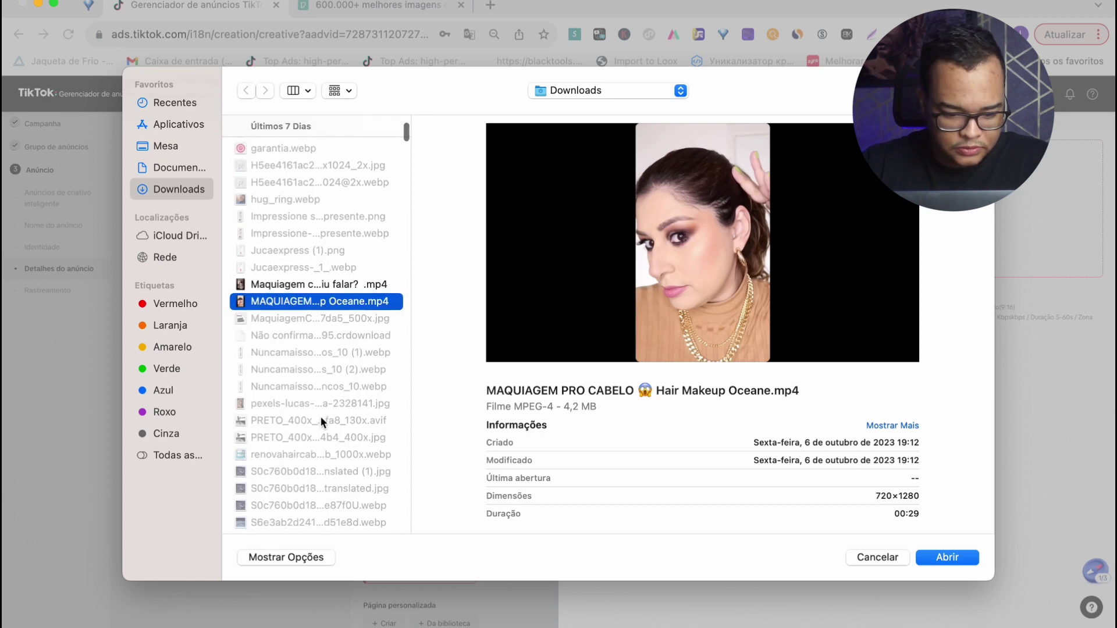
{"action": "scroll", "coordinate": [321, 420], "scroll_direction": "down", "scroll_amount": 10}
{"action": "left_click", "coordinate": [279, 349]}
{"action": "key", "text": "Up"}
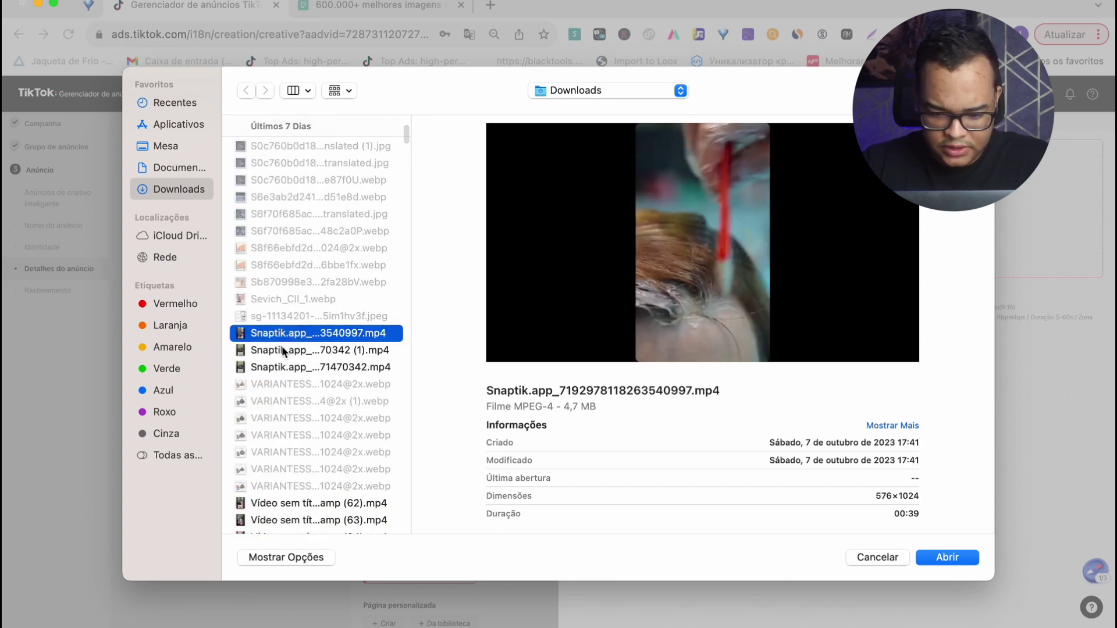
{"action": "left_click", "coordinate": [284, 350]}
{"action": "left_click", "coordinate": [289, 368]}
{"action": "left_click", "coordinate": [300, 335]}
{"action": "scroll", "coordinate": [299, 336], "scroll_direction": "down", "scroll_amount": 4}
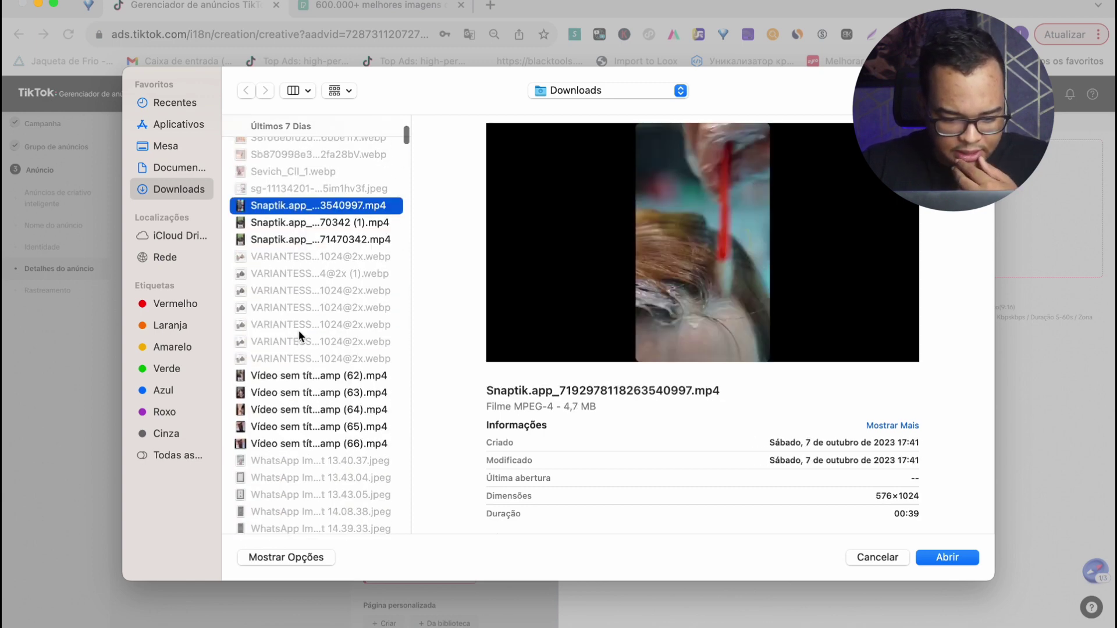
{"action": "scroll", "coordinate": [299, 336], "scroll_direction": "down", "scroll_amount": 1}
{"action": "left_click", "coordinate": [289, 352]}
{"action": "left_click", "coordinate": [286, 368]}
{"action": "key", "text": "Down"}
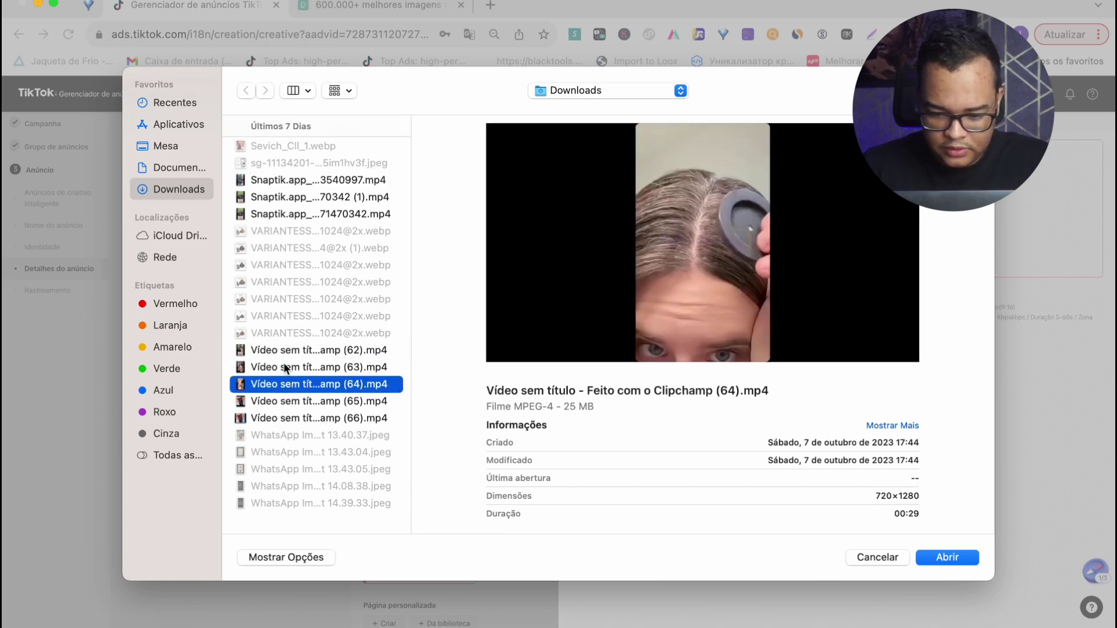
Browse the older MP4 videos from the last 30 days in Downloads for a suitable creative.
{"action": "key", "text": "Down"}
{"action": "key", "text": "Down"}
{"action": "key", "text": "Down"}
{"action": "key", "text": "Down"}
{"action": "key", "text": "Down"}
{"action": "key", "text": "Down"}
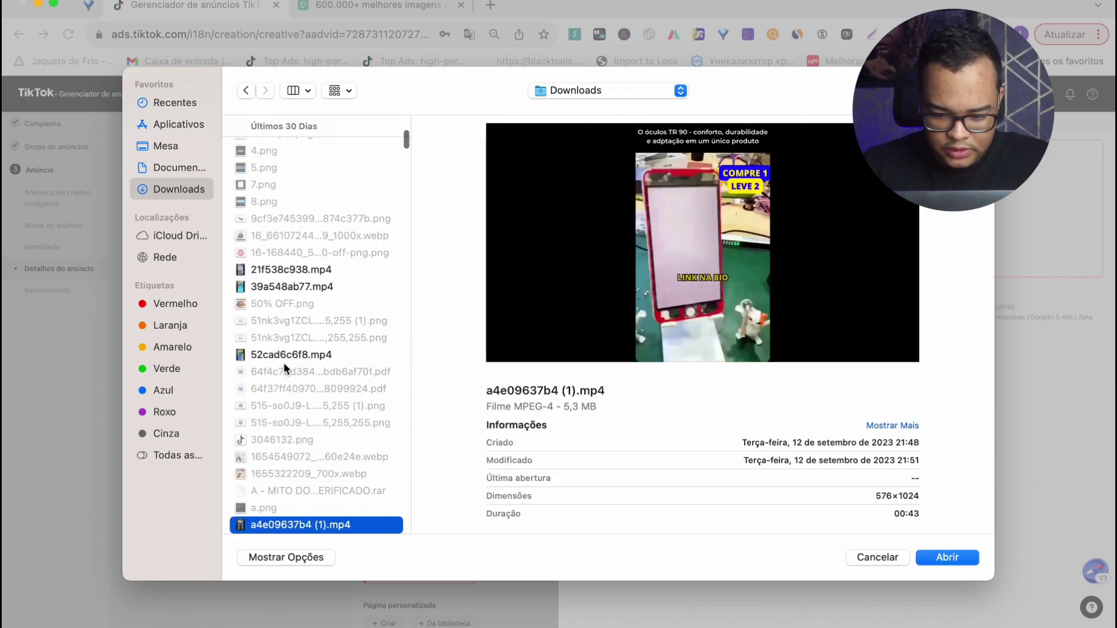
{"action": "key", "text": "Down"}
{"action": "key", "text": "Down"}
{"action": "key", "text": "Down"}
{"action": "key", "text": "Down"}
{"action": "key", "text": "Down"}
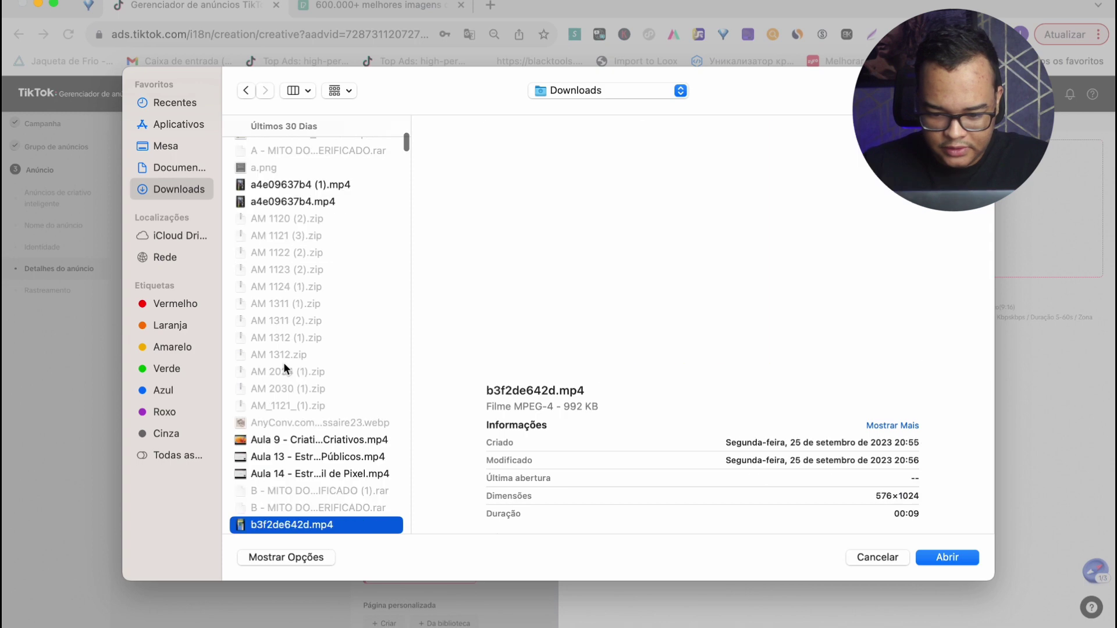
{"action": "key", "text": "Down"}
{"action": "key", "text": "Down"}
{"action": "key", "text": "Down"}
{"action": "key", "text": "Down"}
{"action": "key", "text": "Down"}
{"action": "key", "text": "Down"}
{"action": "key", "text": "Down"}
{"action": "key", "text": "Down"}
{"action": "key", "text": "Up"}
{"action": "key", "text": "Up"}
{"action": "key", "text": "Up"}
{"action": "key", "text": "Up"}
{"action": "key", "text": "Up"}
{"action": "key", "text": "Up"}
{"action": "key", "text": "Up"}
{"action": "key", "text": "Up"}
{"action": "key", "text": "Up"}
{"action": "key", "text": "Up"}
{"action": "key", "text": "Up"}
{"action": "key", "text": "Up"}
{"action": "key", "text": "Up"}
{"action": "key", "text": "Up"}
{"action": "key", "text": "Up"}
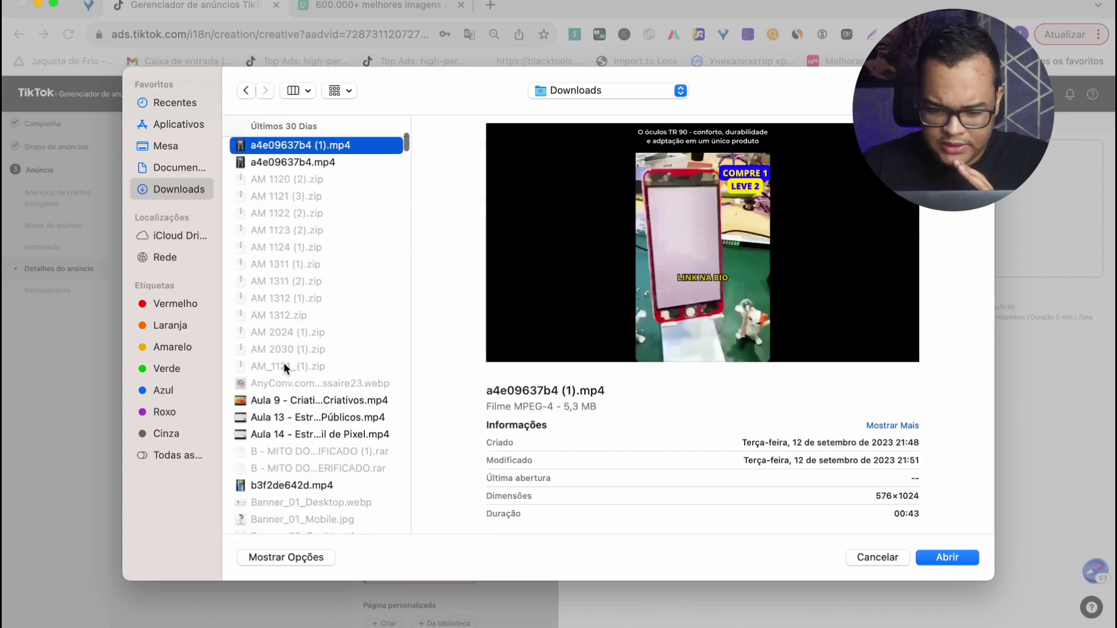
Select b3f2de642d.mp4 from Downloads and upload it as the ad's video.
{"action": "key", "text": "Down"}
{"action": "key", "text": "Down"}
{"action": "key", "text": "Down"}
{"action": "key", "text": "Down"}
{"action": "key", "text": "Up"}
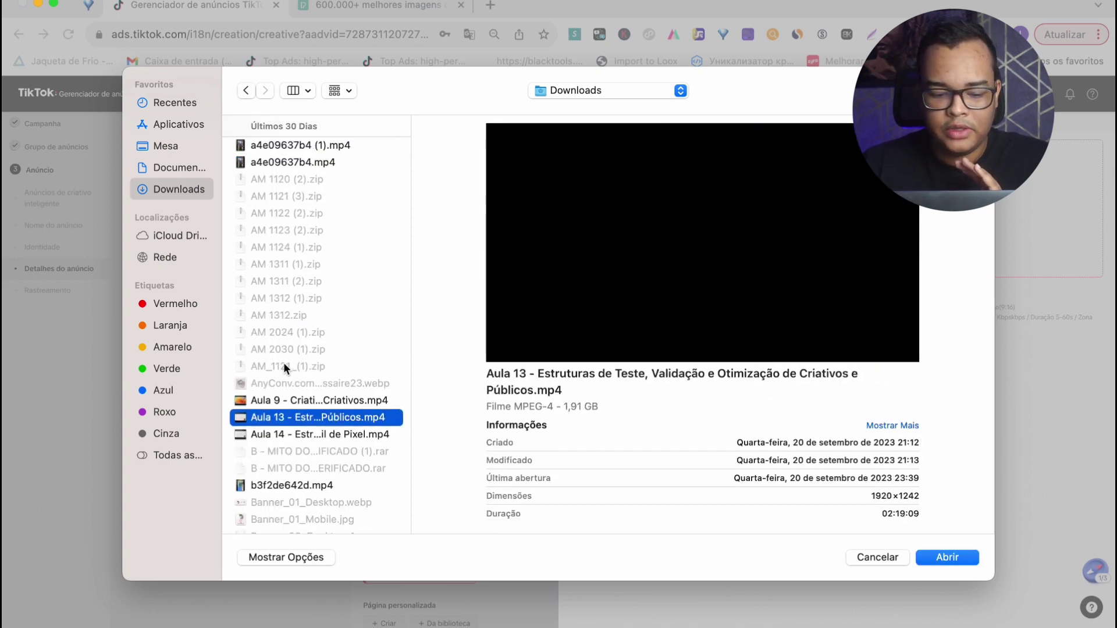
{"action": "key", "text": "Down"}
{"action": "key", "text": "Down"}
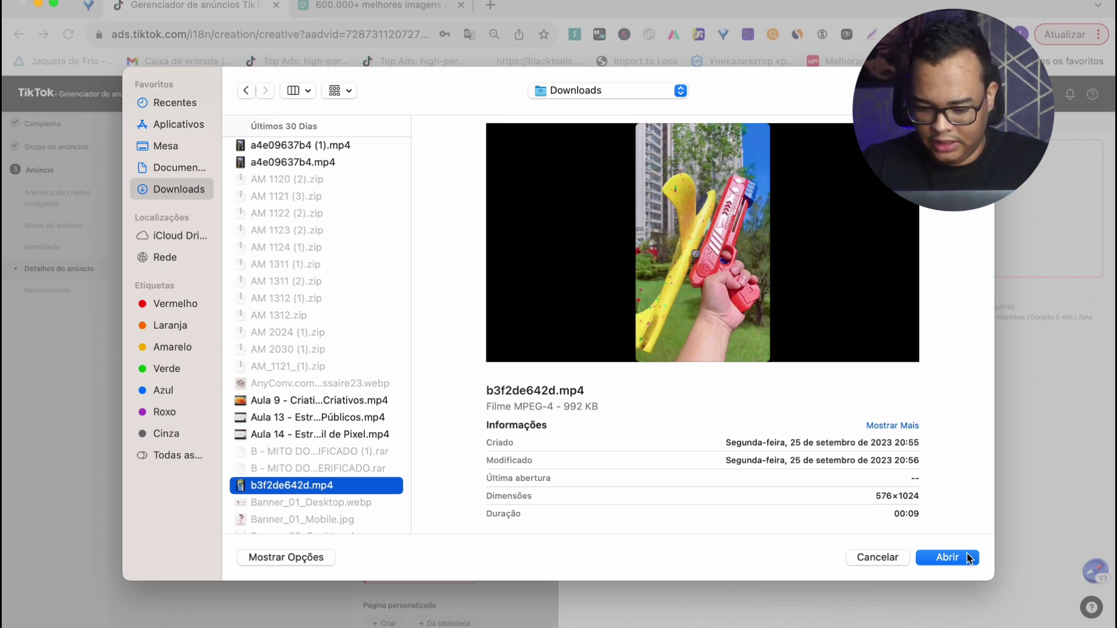
{"action": "left_click", "coordinate": [948, 556]}
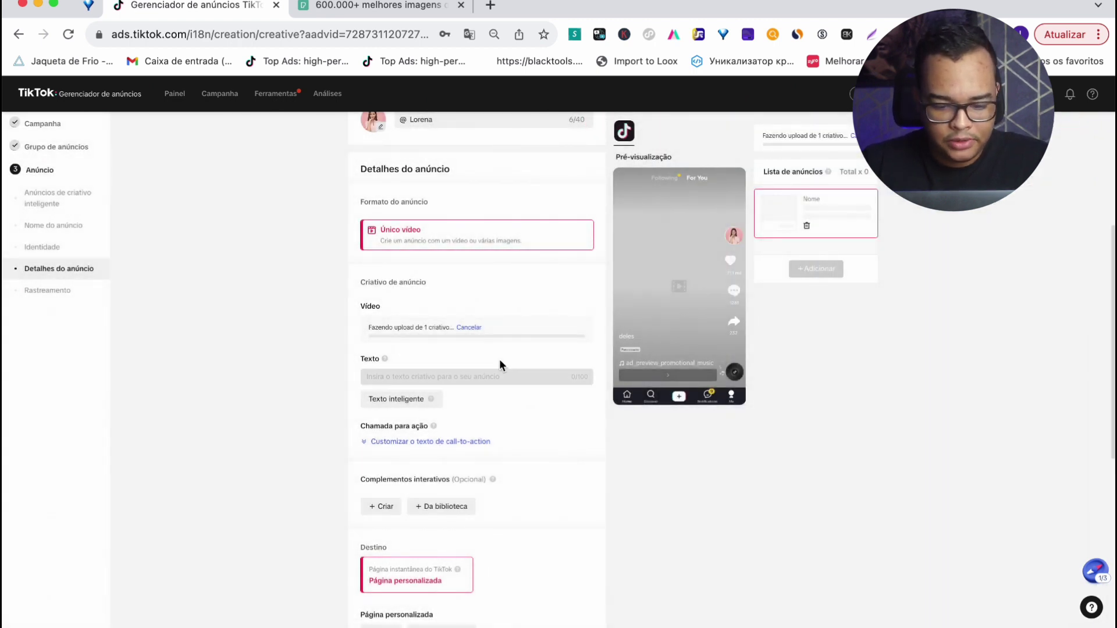
Enter "Frete Grátis Para todo o Brasil" as the ad text.
{"action": "left_click", "coordinate": [435, 373]}
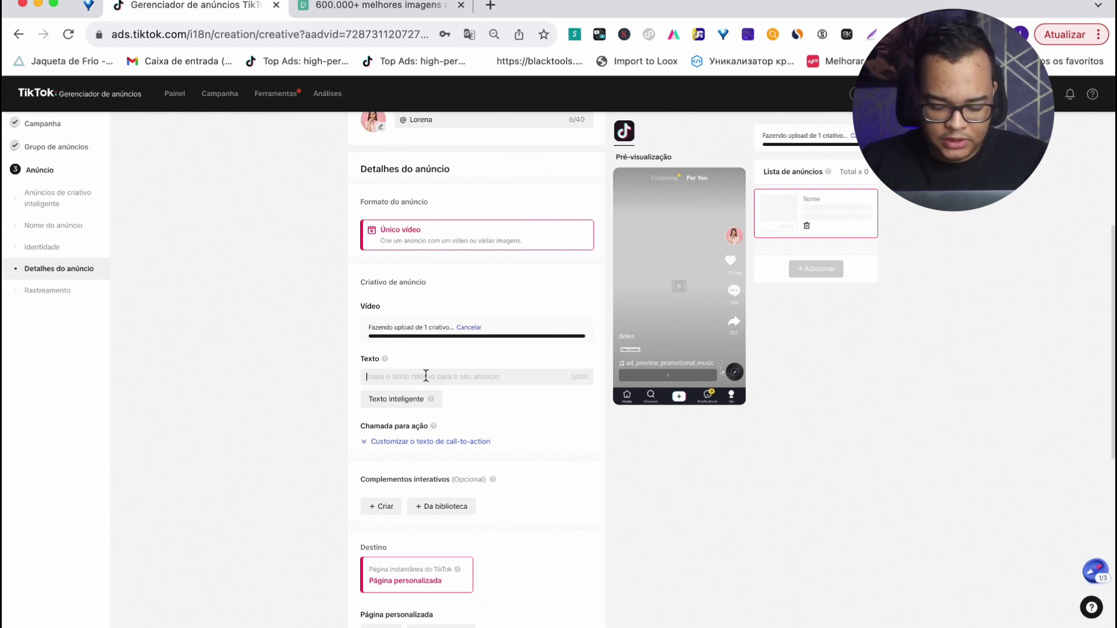
{"action": "type", "text": "Uli"}
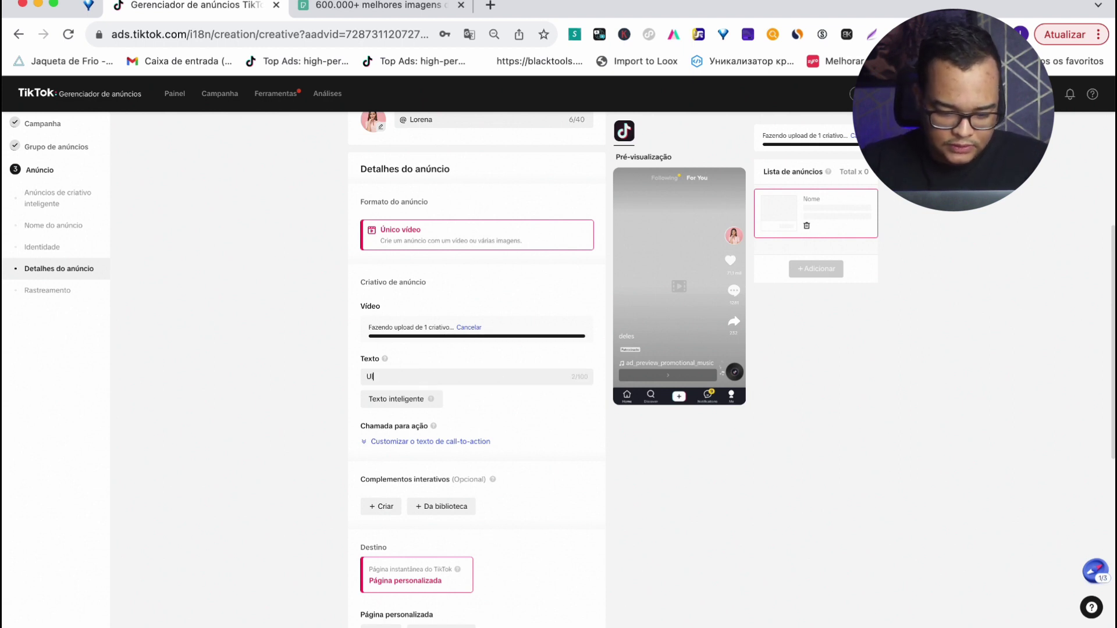
{"action": "key", "text": "BackSpace"}
{"action": "type", "text": "Frete g"}
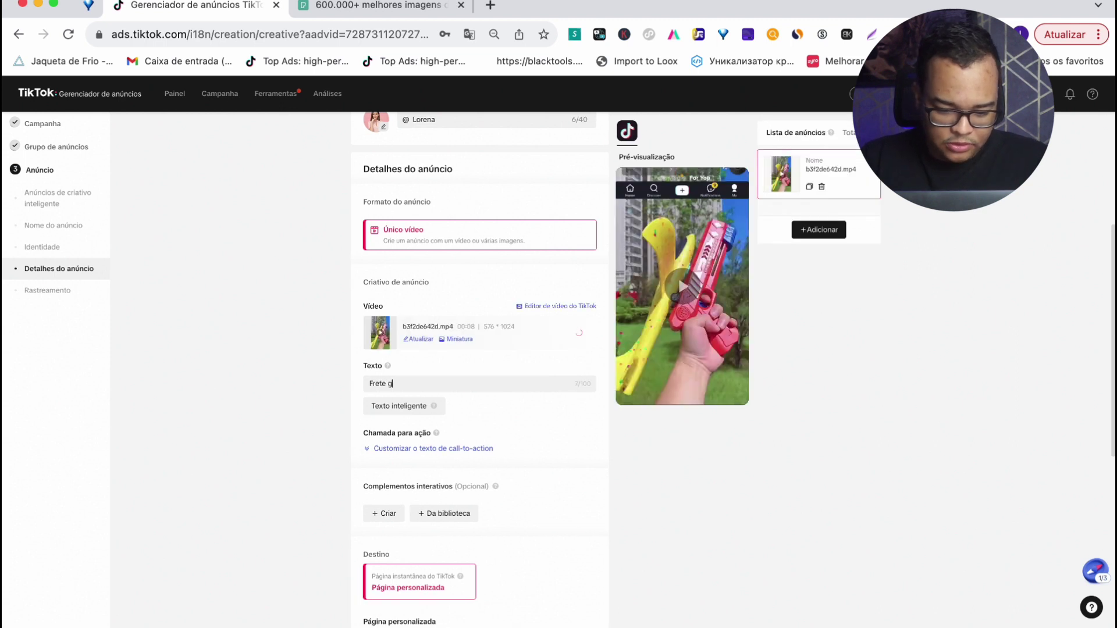
{"action": "key", "text": "BackSpace"}
{"action": "type", "text": "Gr;atis ap"}
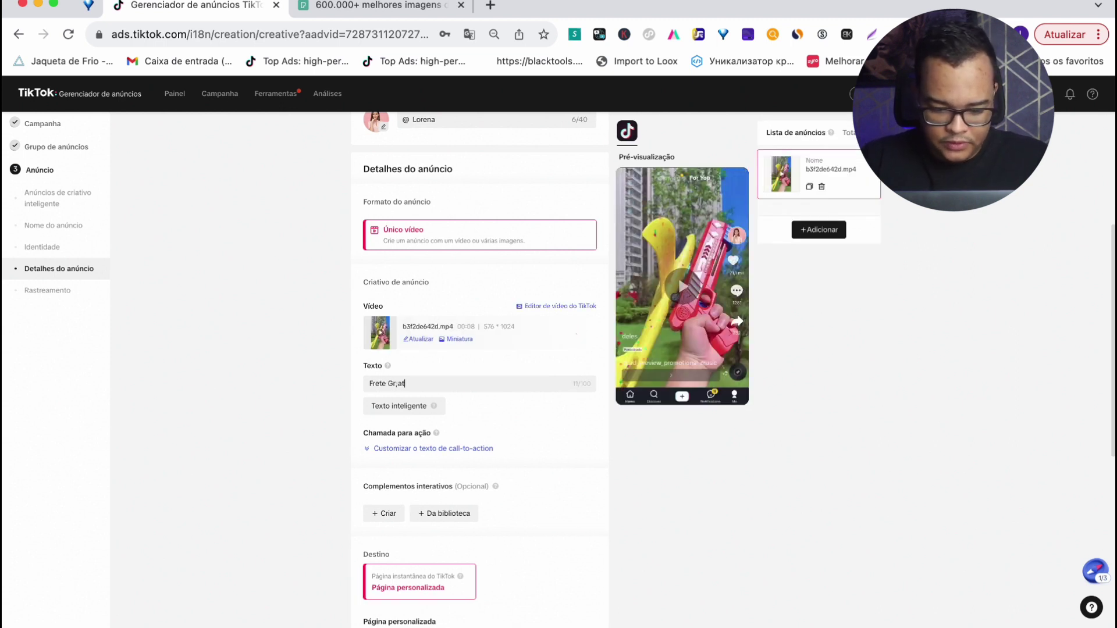
{"action": "key", "text": "BackSpace"}
{"action": "key", "text": "BackSpace"}
{"action": "key", "text": "BackSpace"}
{"action": "key", "text": "BackSpace"}
{"action": "key", "text": "BackSpace"}
{"action": "key", "text": "BackSpace"}
{"action": "key", "text": "BackSpace"}
{"action": "key", "text": "BackSpace"}
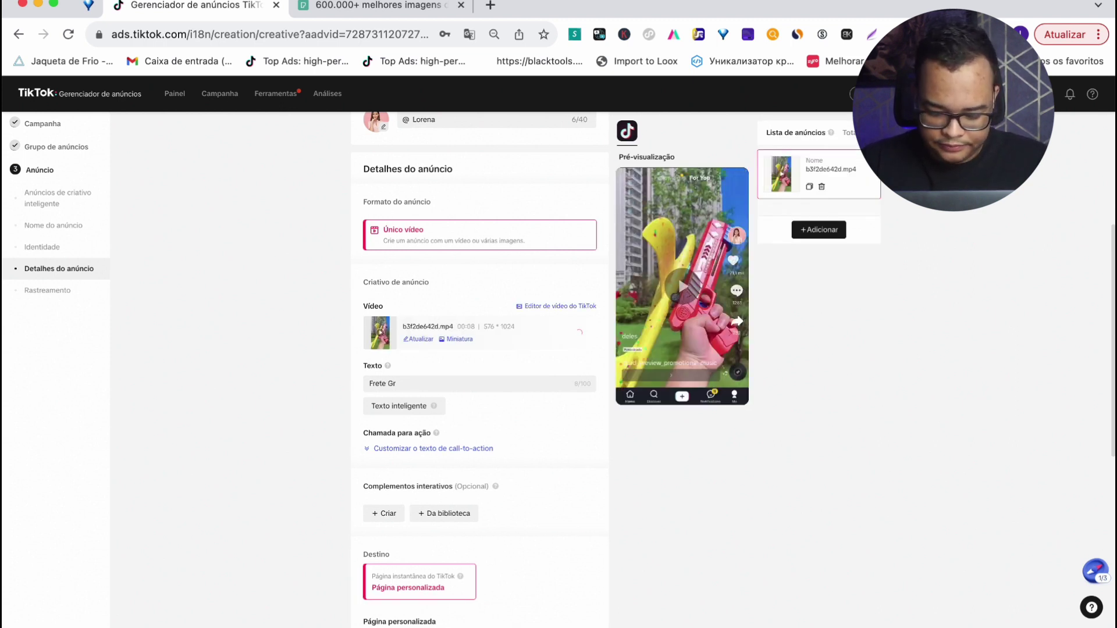
{"action": "type", "text": "átis apro"}
{"action": "key", "text": "BackSpace"}
{"action": "key", "text": "BackSpace"}
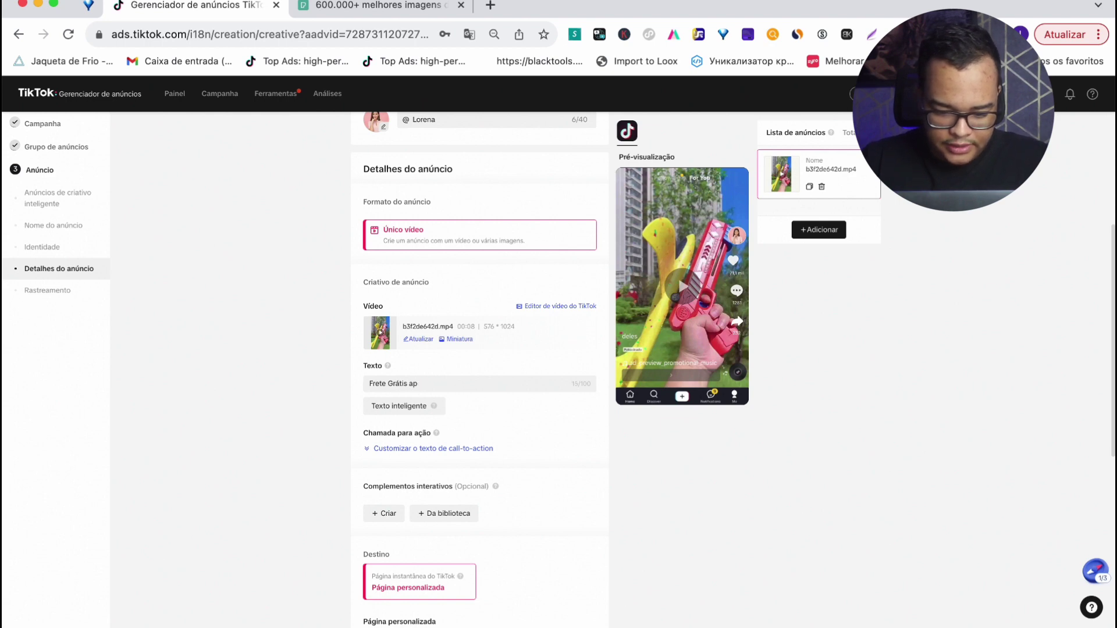
{"action": "type", "text": "Para todo"}
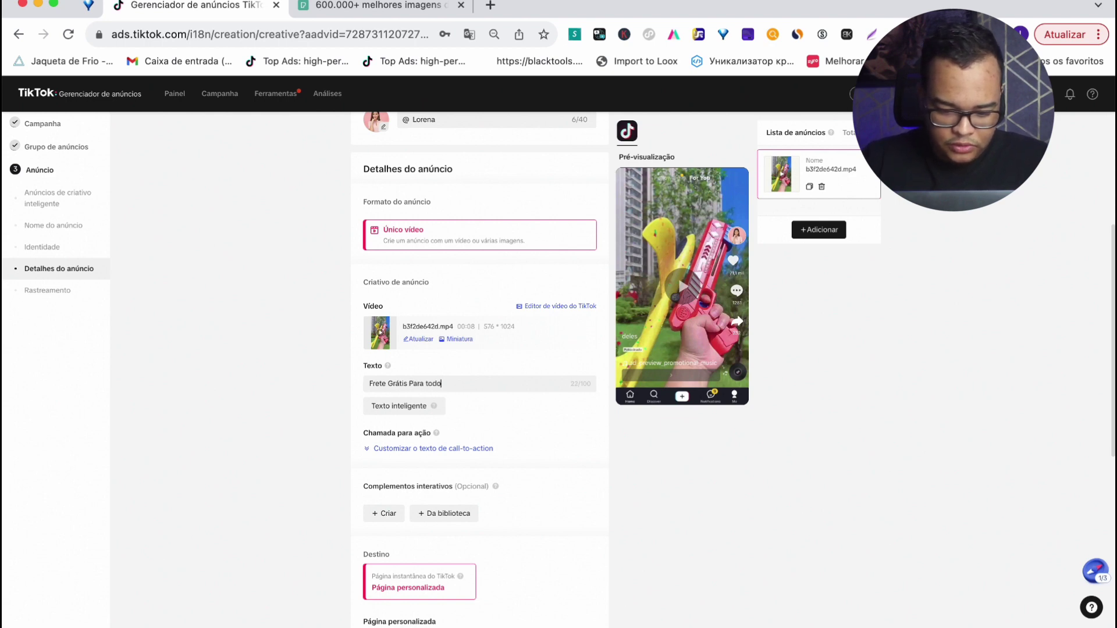
{"action": "type", "text": " o Brasil"}
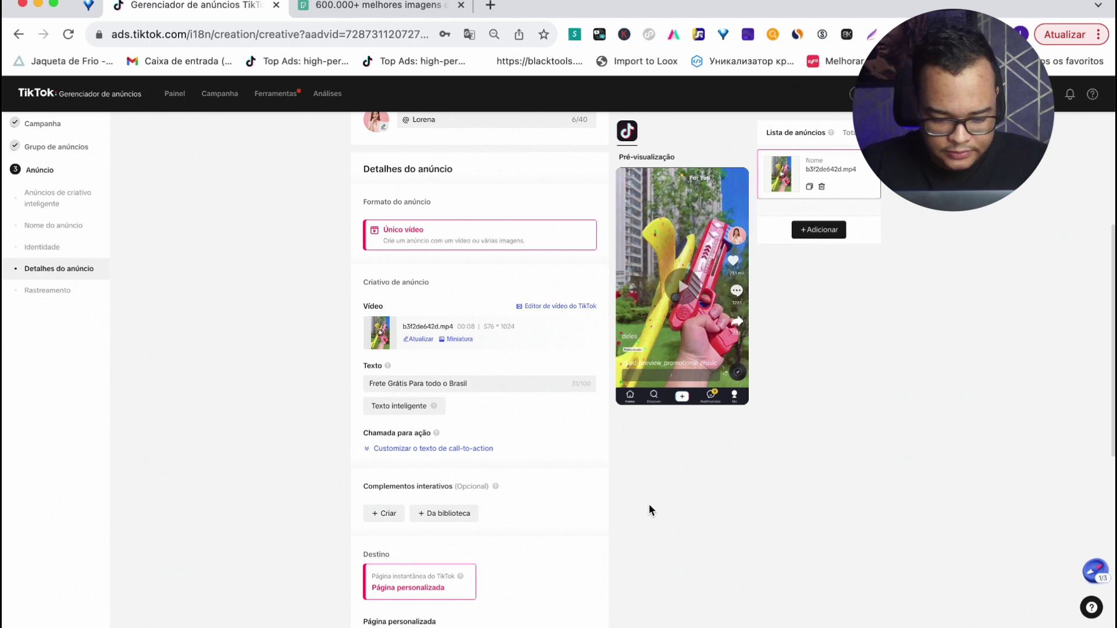
Customize the ad's call to action, switching it from dynamic to the standard (Padrão) option with the text "Saiba Mais".
{"action": "scroll", "coordinate": [648, 504], "scroll_direction": "down", "scroll_amount": 3}
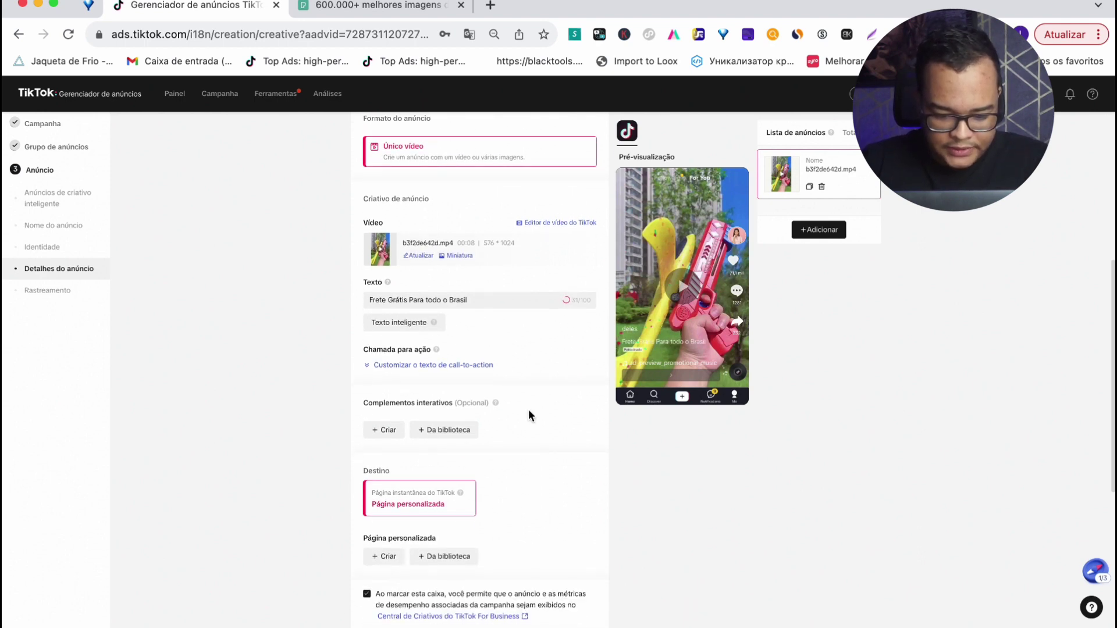
{"action": "left_click", "coordinate": [456, 366]}
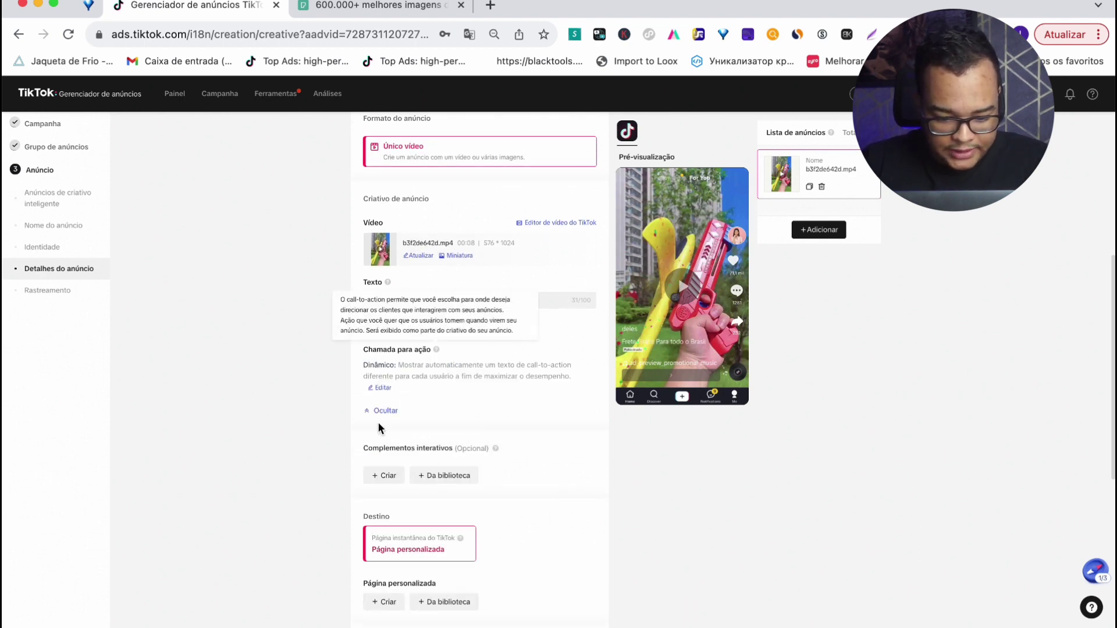
{"action": "left_click", "coordinate": [382, 388]}
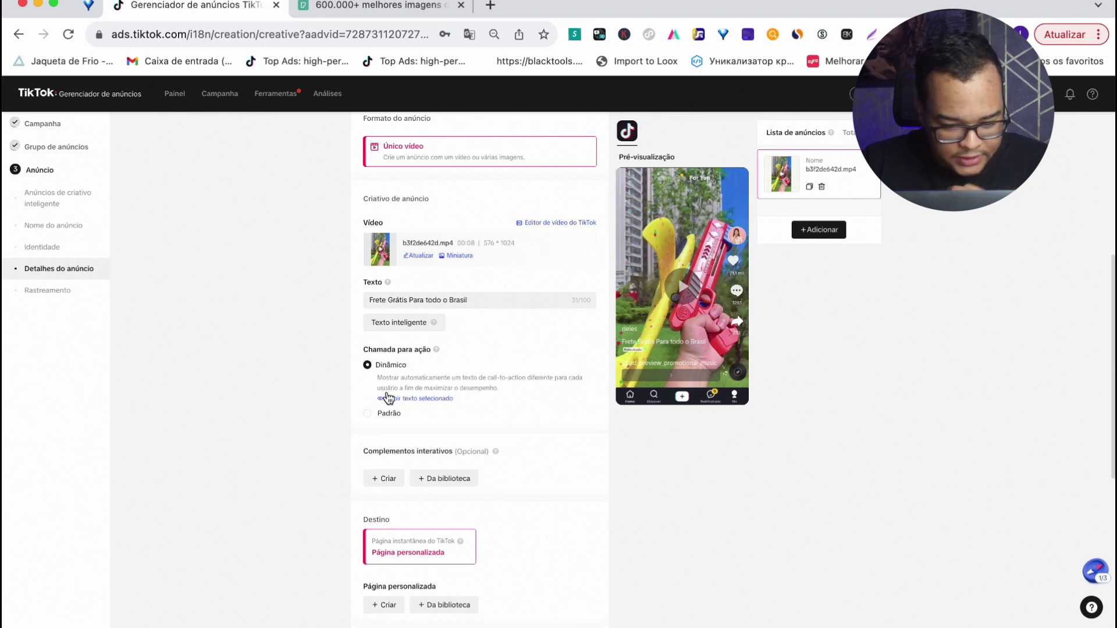
{"action": "left_click", "coordinate": [380, 416]}
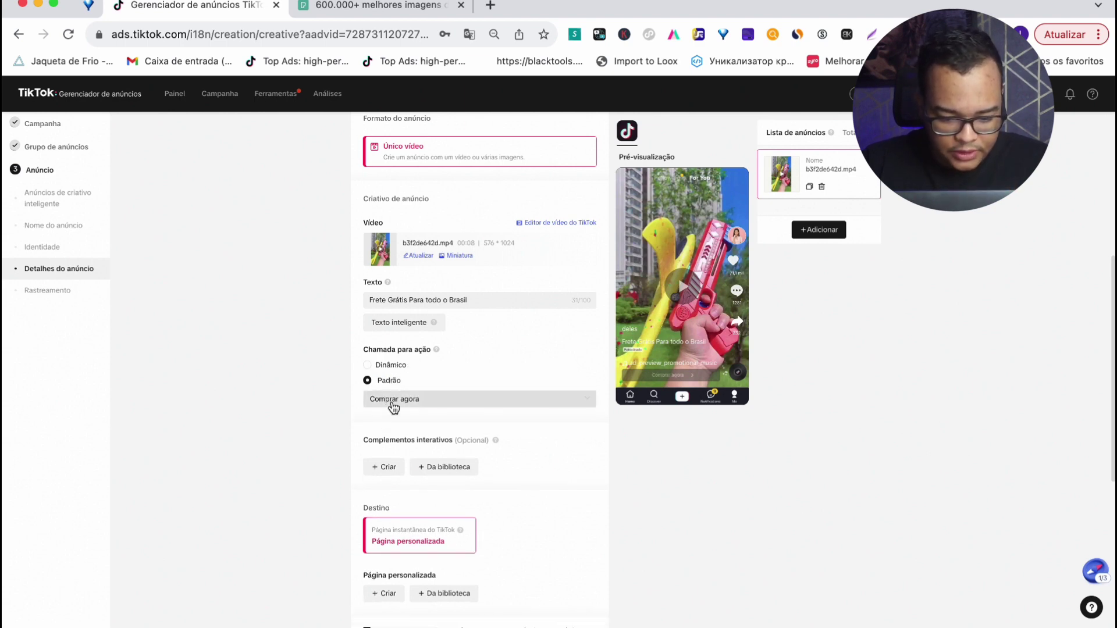
{"action": "left_click", "coordinate": [394, 405]}
{"action": "scroll", "coordinate": [407, 489], "scroll_direction": "down", "scroll_amount": 5}
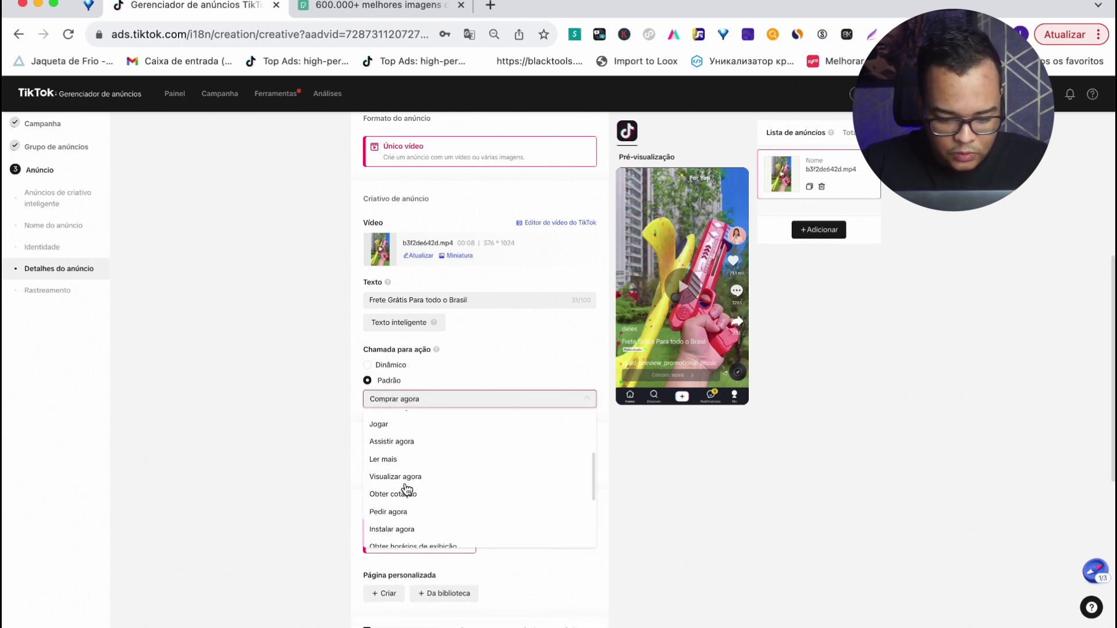
{"action": "scroll", "coordinate": [407, 469], "scroll_direction": "down", "scroll_amount": 2}
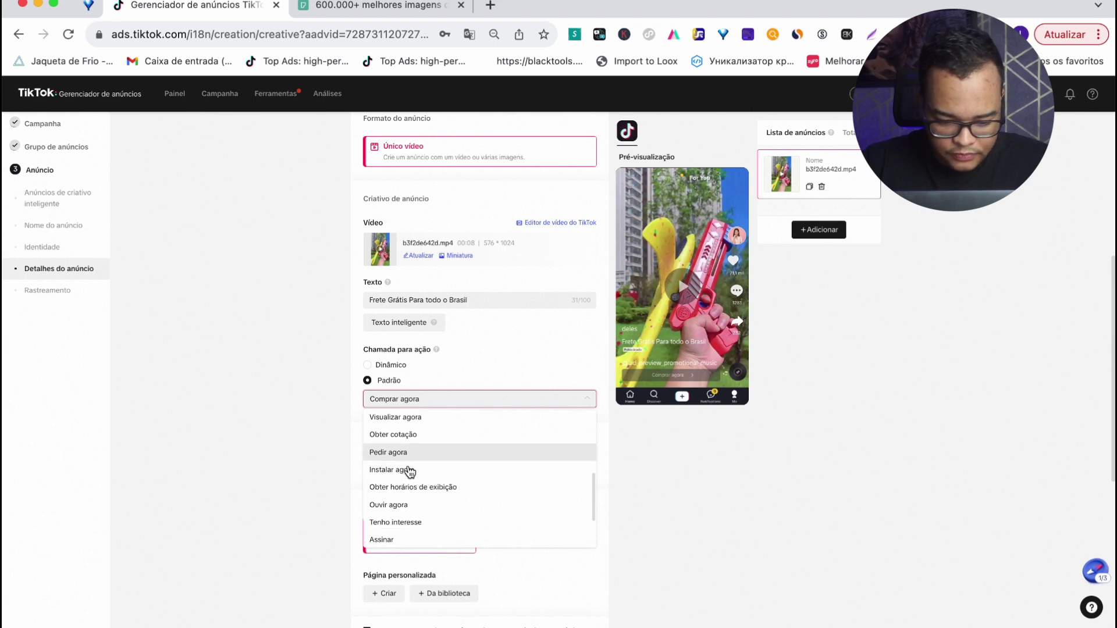
{"action": "scroll", "coordinate": [401, 435], "scroll_direction": "down", "scroll_amount": 2}
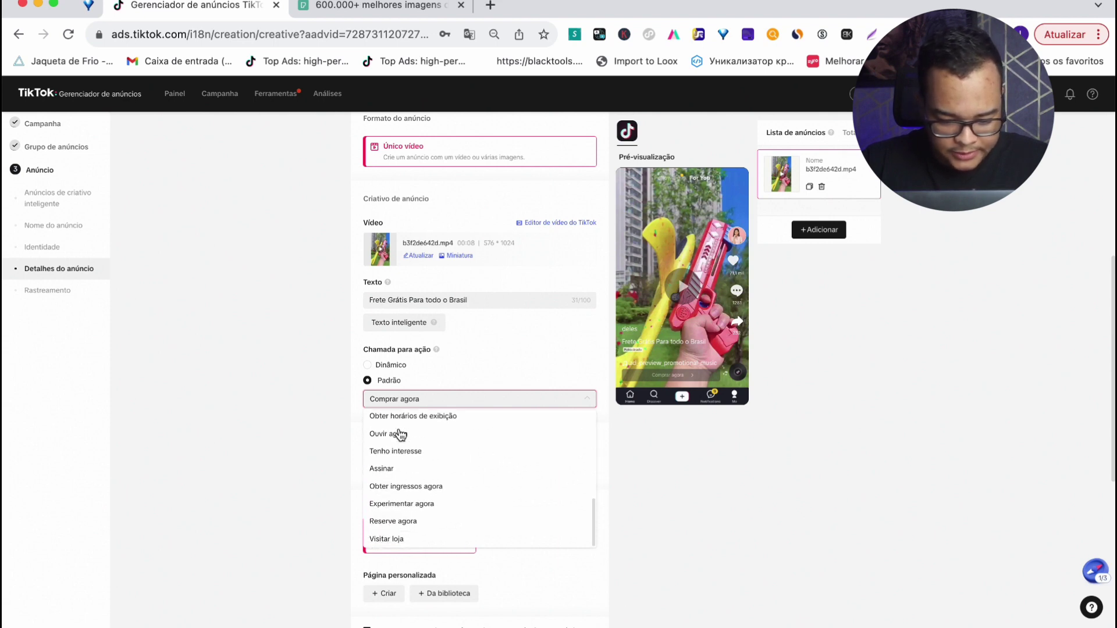
{"action": "scroll", "coordinate": [401, 442], "scroll_direction": "up", "scroll_amount": 5}
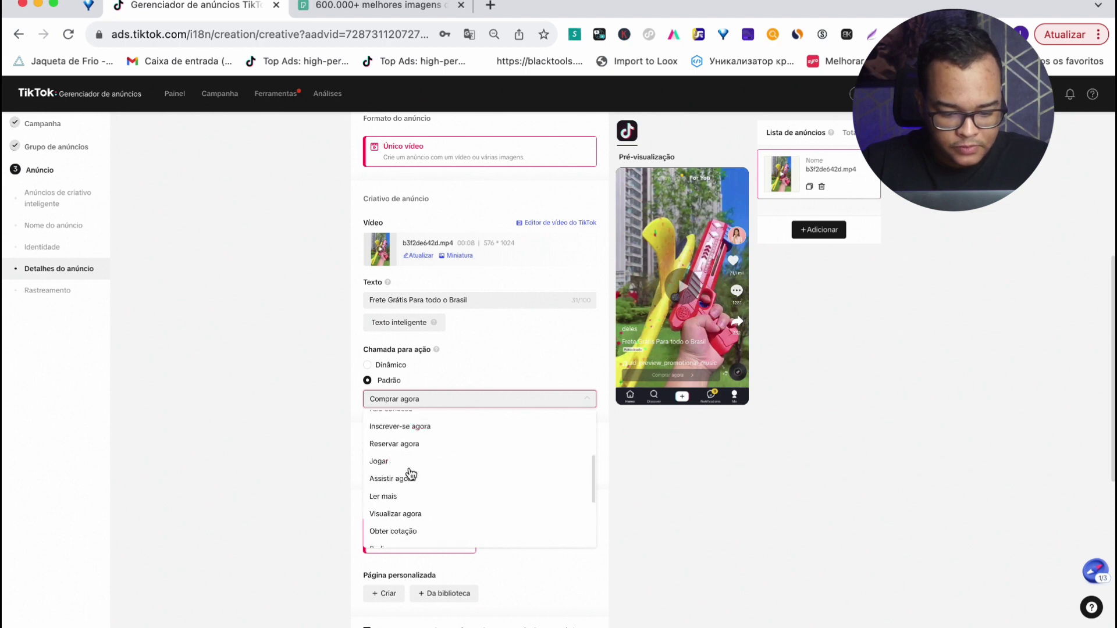
{"action": "left_click", "coordinate": [406, 421]}
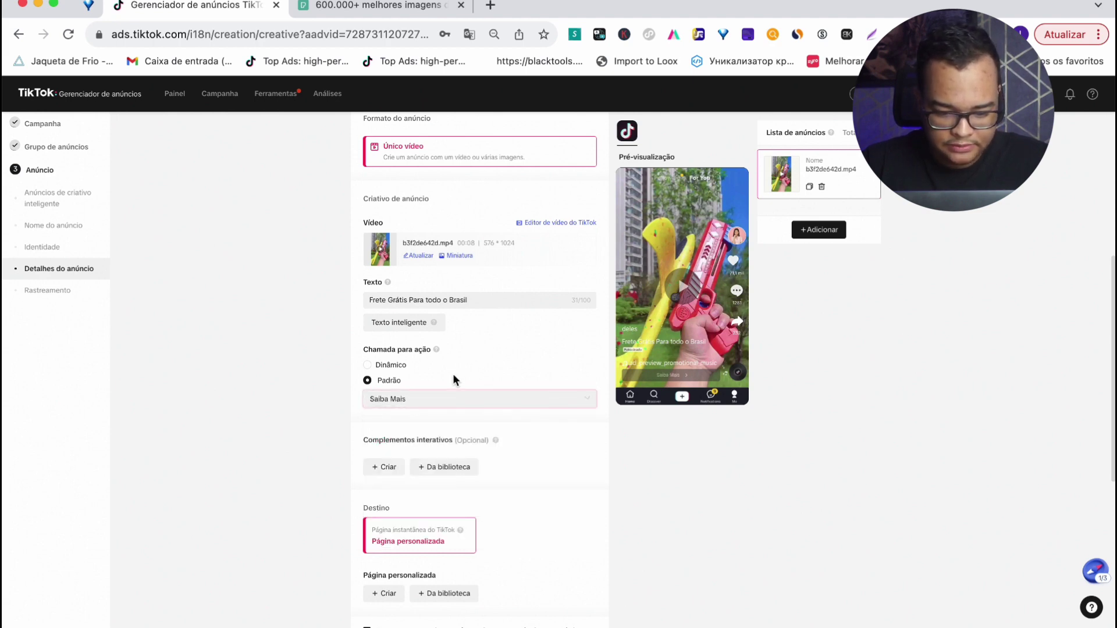
{"action": "scroll", "coordinate": [616, 486], "scroll_direction": "down", "scroll_amount": 3}
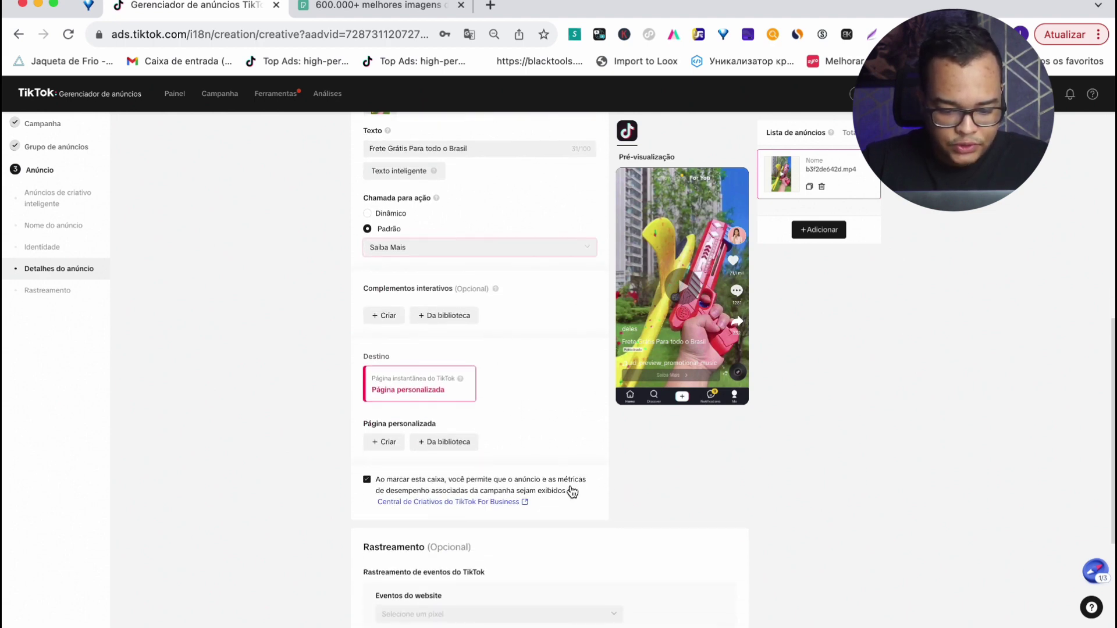